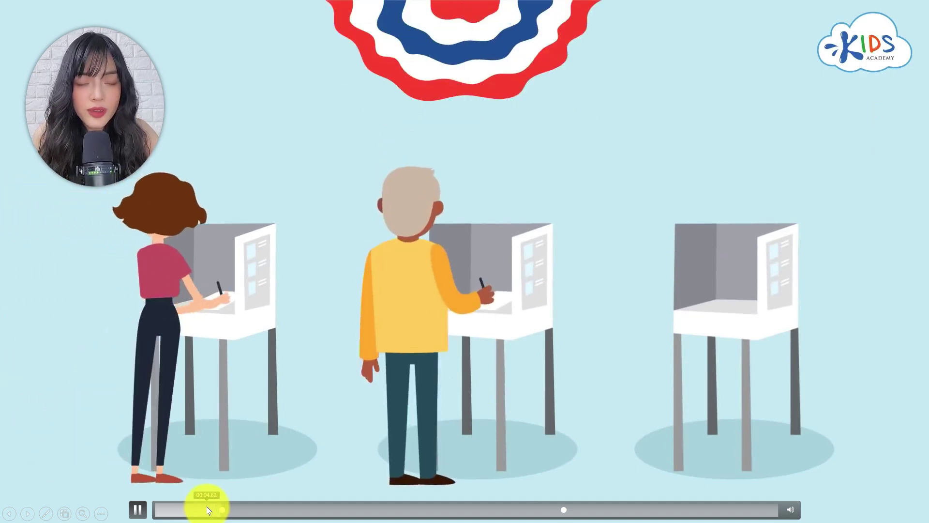
Pause the voting video to reveal the quiz question, then hide it and resume playback
key(space)
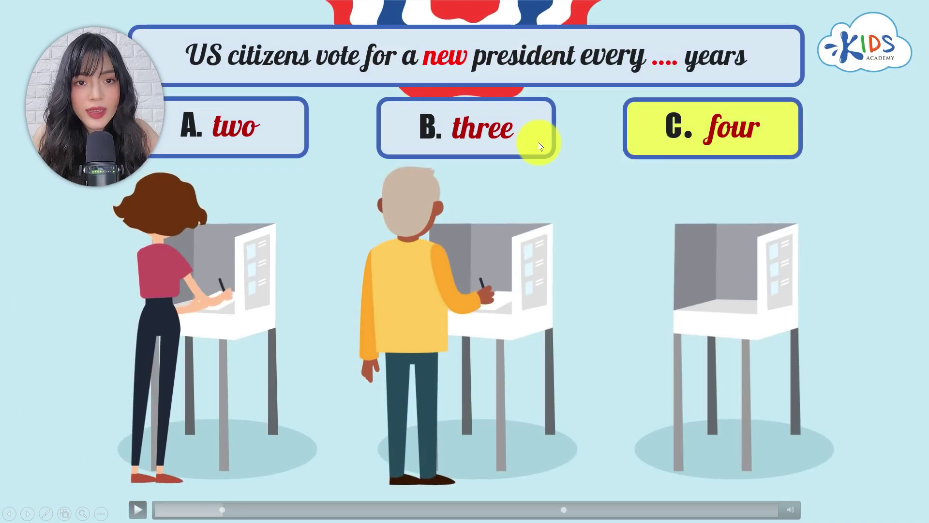
key(space)
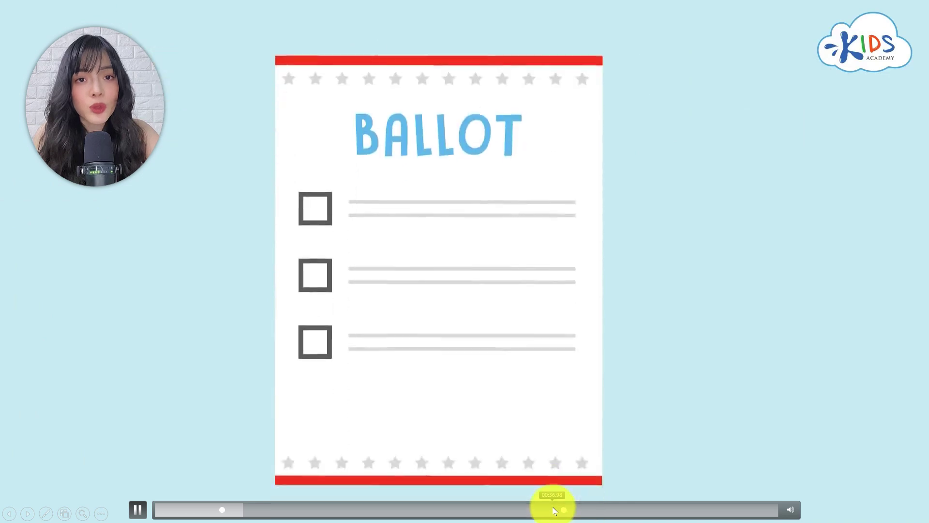
key(space)
Return to the leader-of-a-country question, answer C, President, and resume the video
click(553, 511)
key(space)
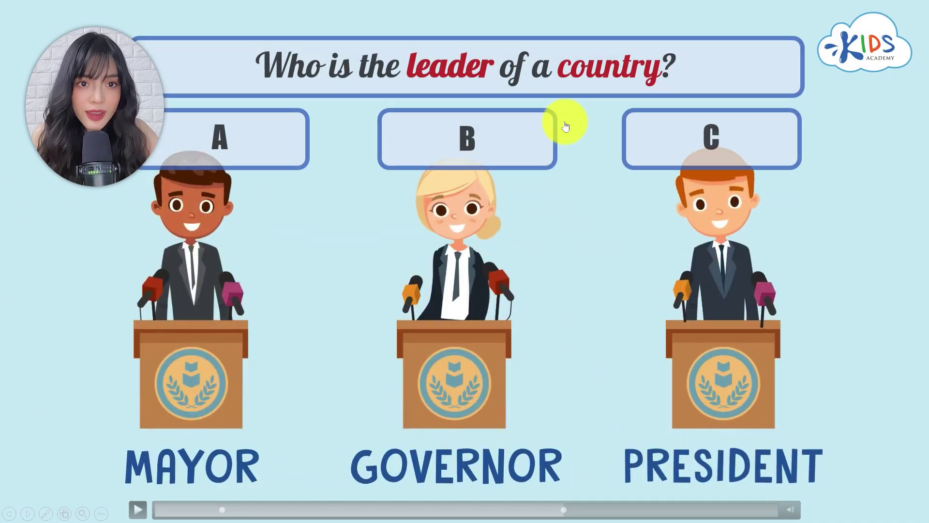
click(721, 131)
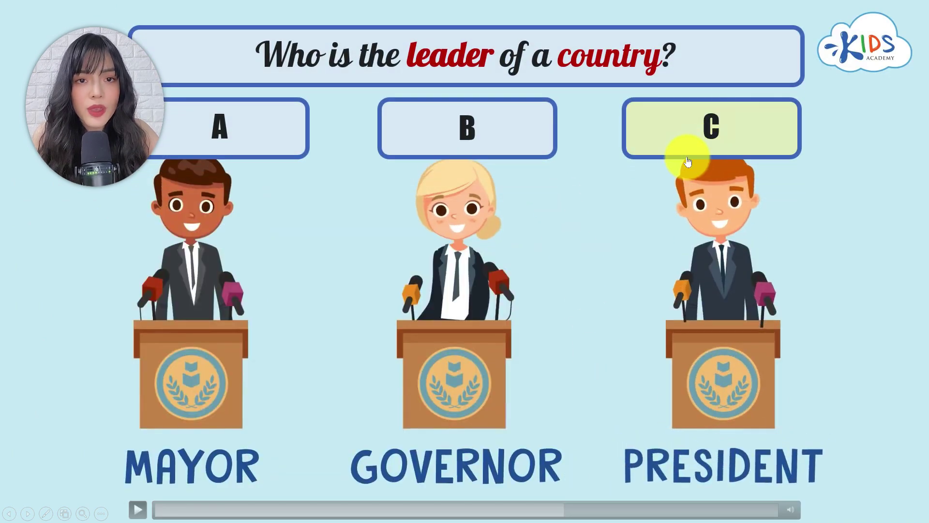
key(space)
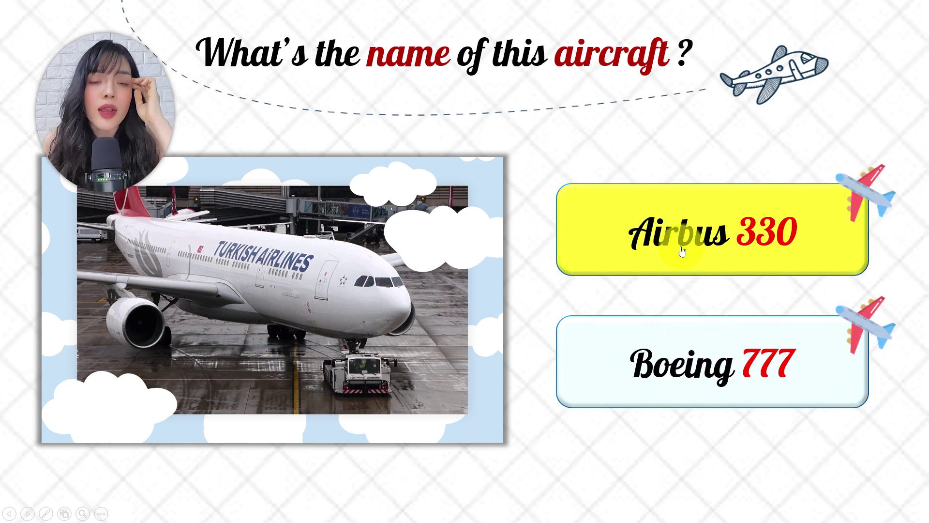
Advance past the cooking question's exit animation and the rowing slide's gym video to the yoga slide
click(553, 278)
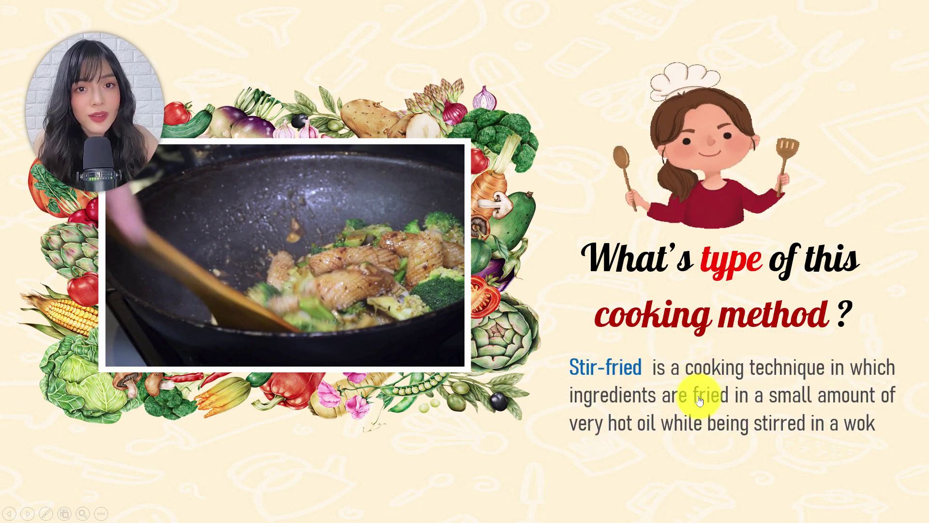
click(699, 401)
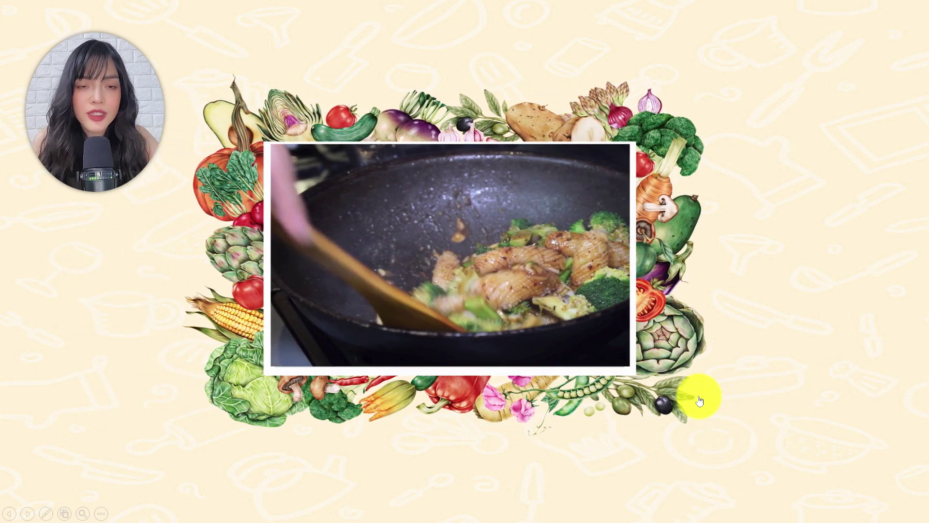
click(460, 469)
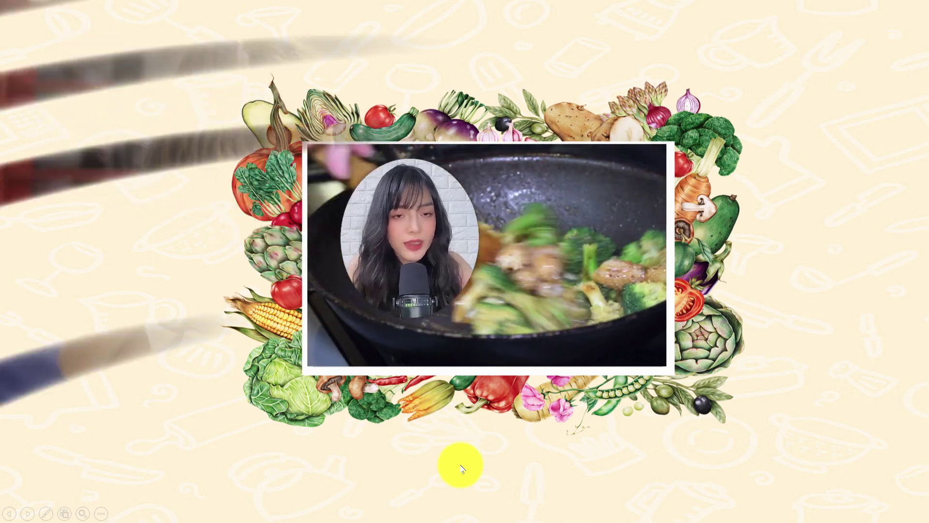
click(148, 500)
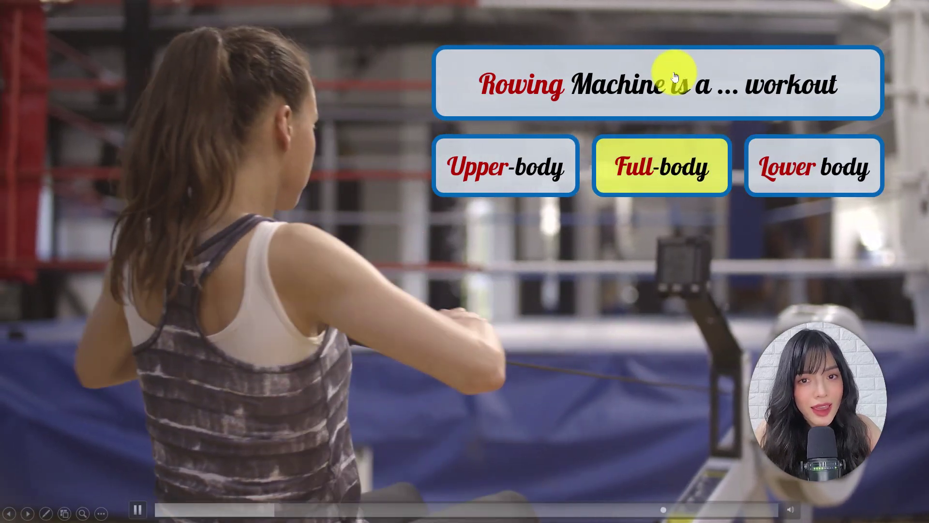
click(419, 279)
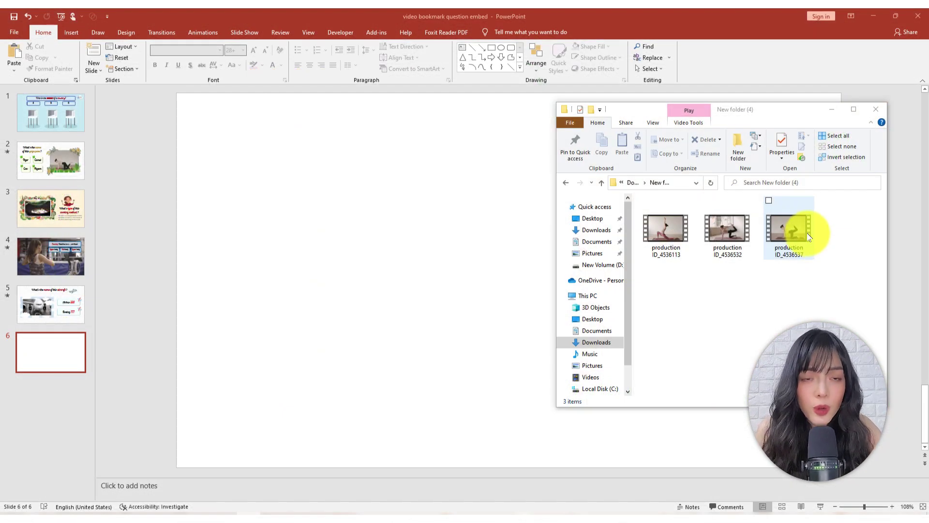
Drag the third yoga clip onto slide 6, review the voting and cooking slides, then nudge the video
drag(793, 229, 414, 281)
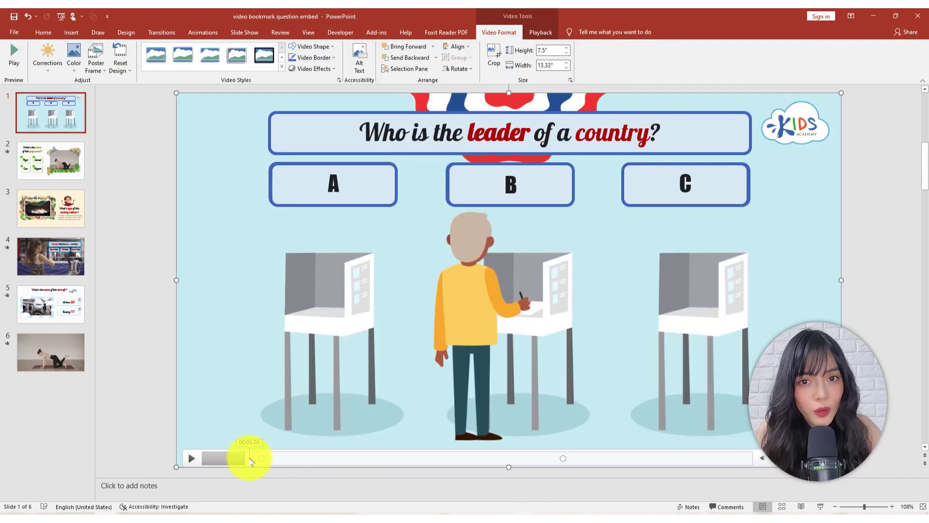
click(250, 459)
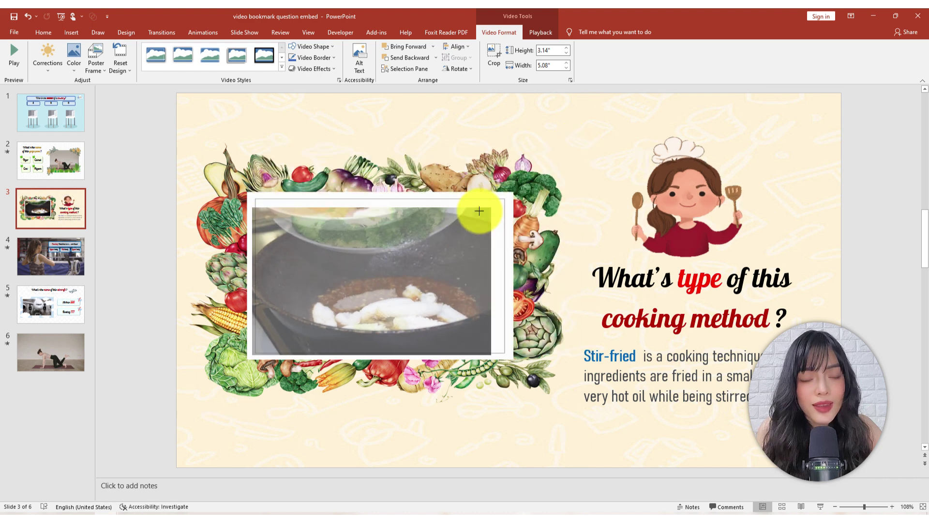
click(527, 160)
mouse_move(678, 196)
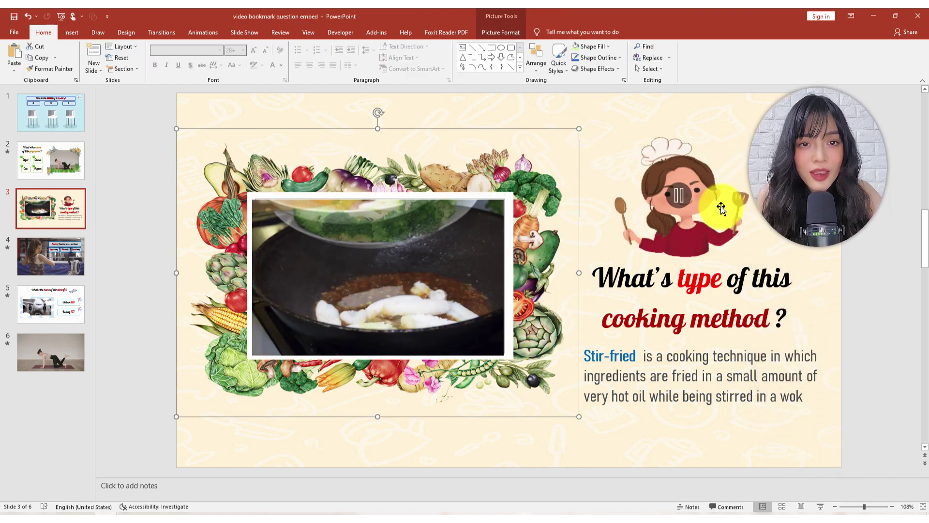
click(721, 208)
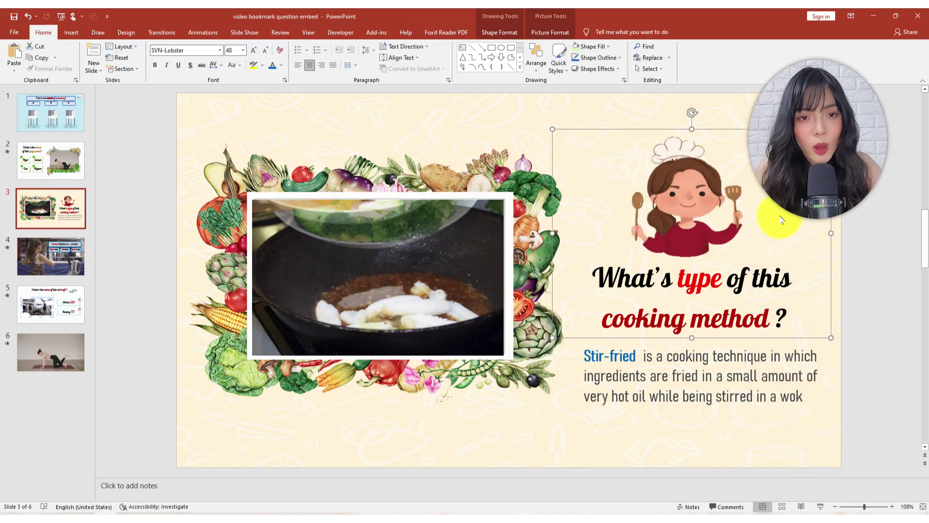
click(745, 356)
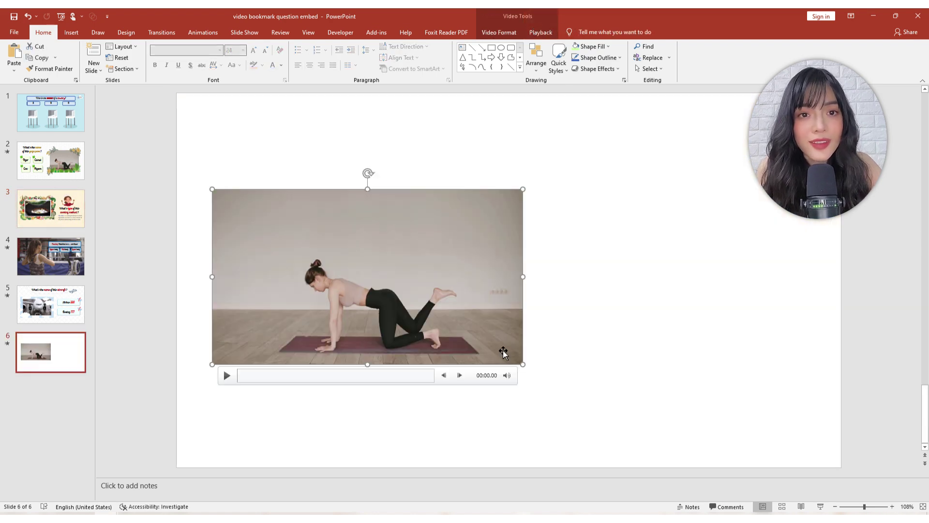
drag(504, 353, 501, 350)
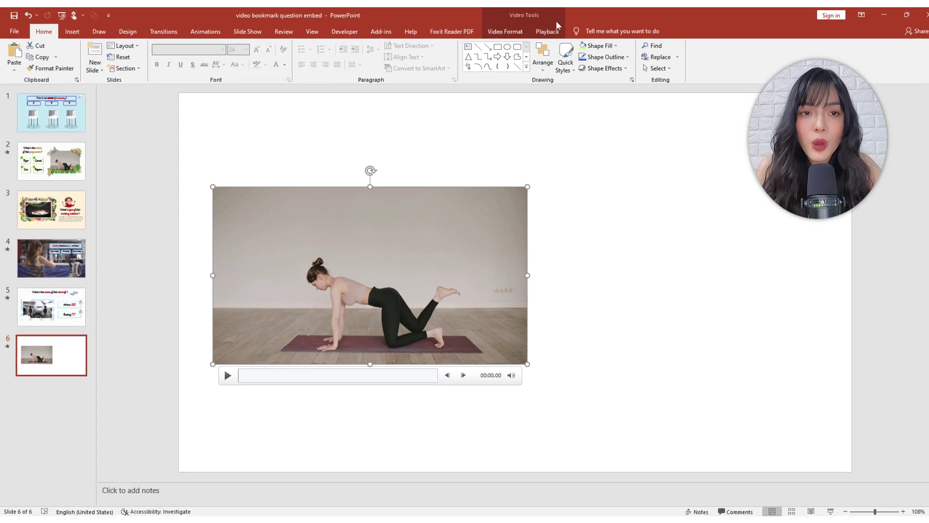
Give the yoga video a Rounded Rectangle video shape
click(499, 32)
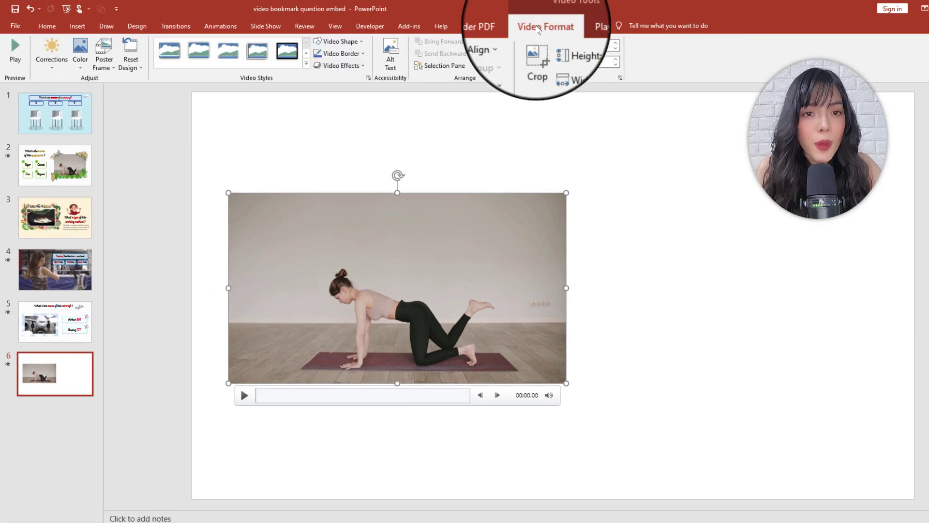
click(50, 53)
click(84, 59)
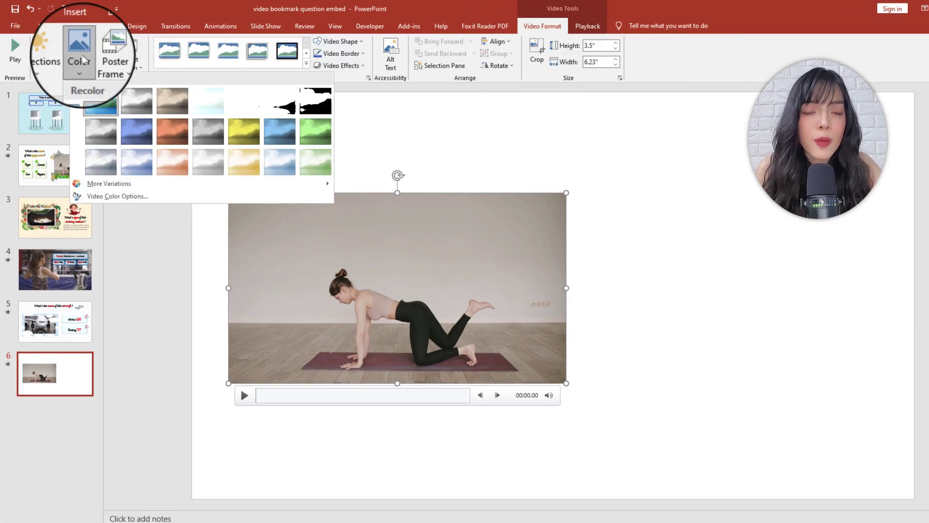
click(337, 42)
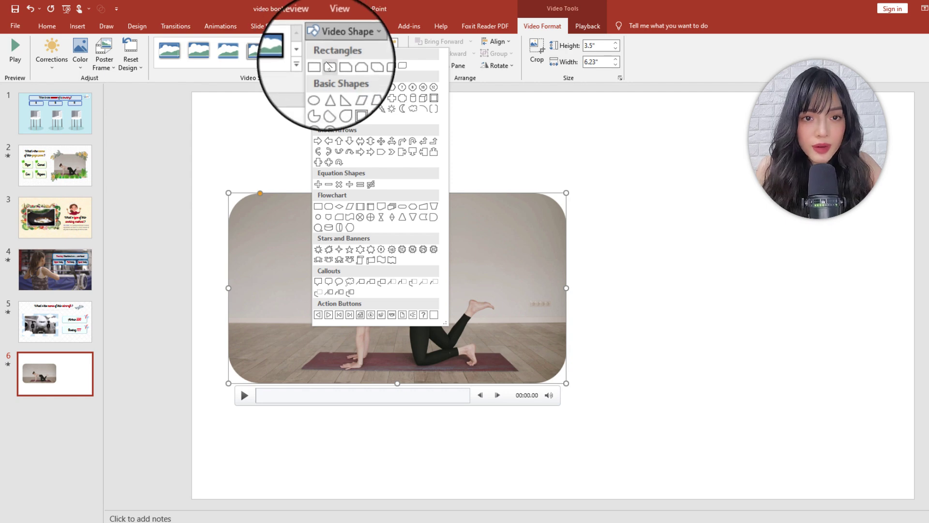
click(329, 65)
Crop in the yoga video's left and right sides
click(533, 56)
drag(565, 288, 548, 289)
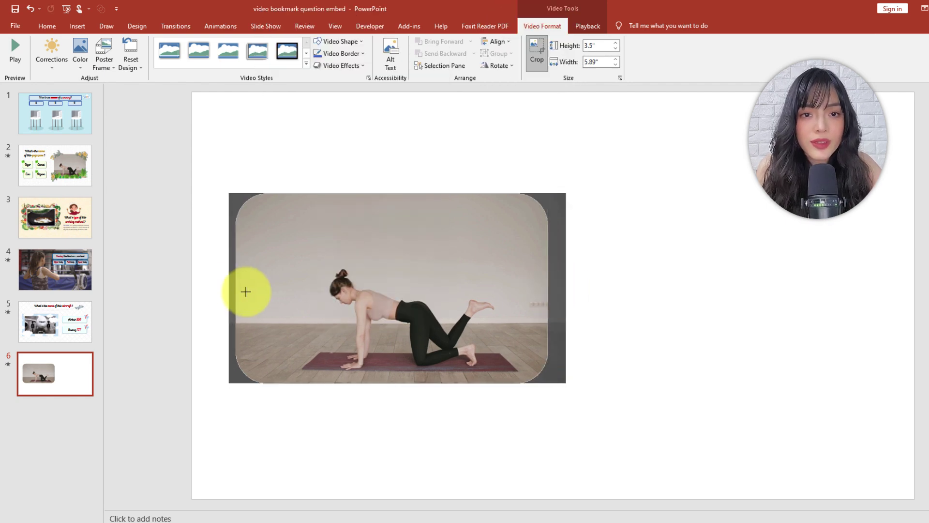
drag(230, 289, 260, 292)
click(587, 26)
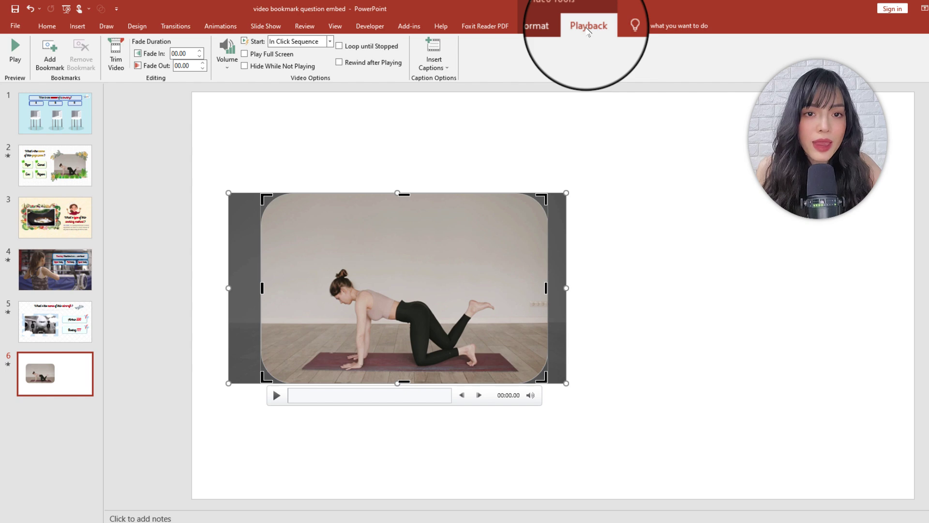
click(115, 65)
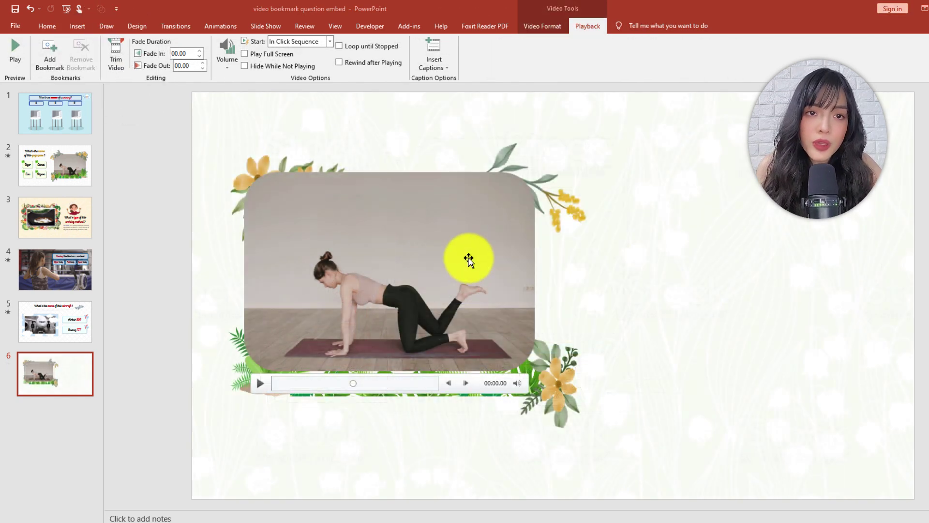
Add a video bookmark to the yoga clip at 00:03.15
click(468, 260)
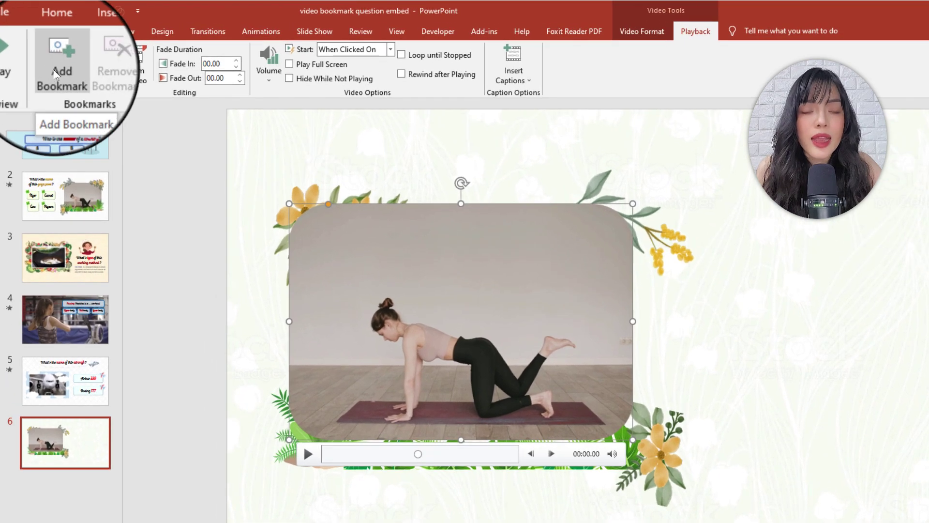
drag(409, 459, 418, 451)
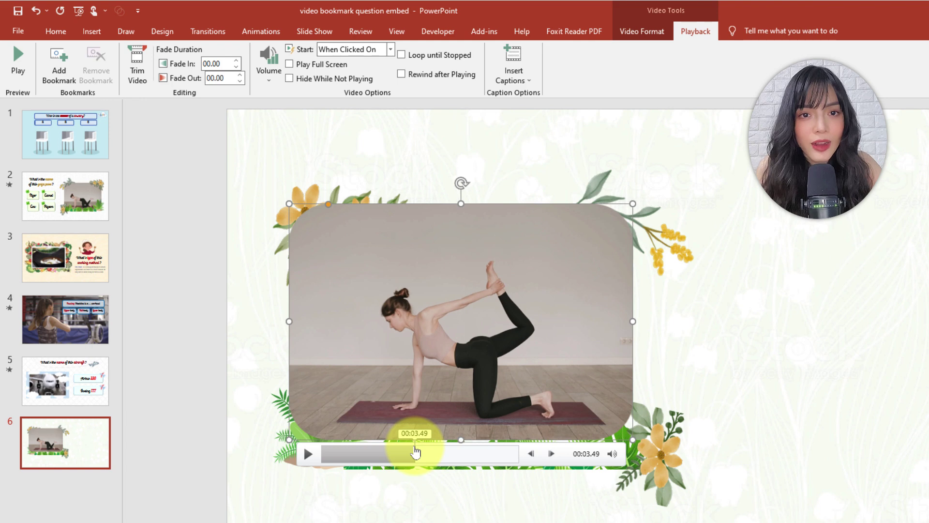
drag(418, 451, 414, 452)
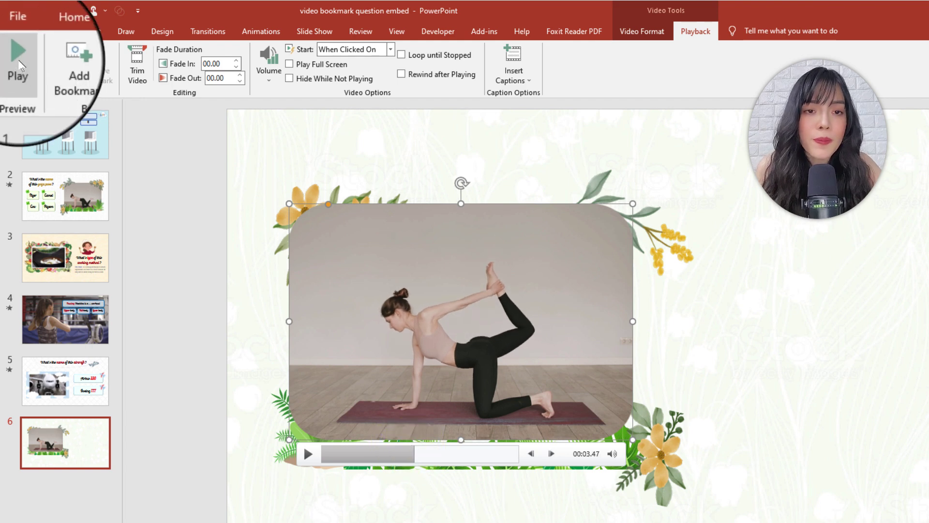
click(18, 65)
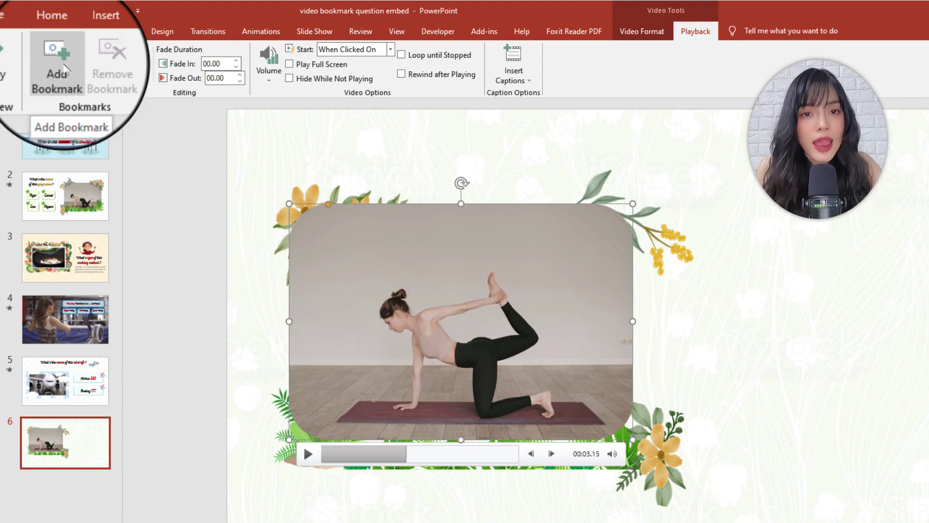
click(59, 73)
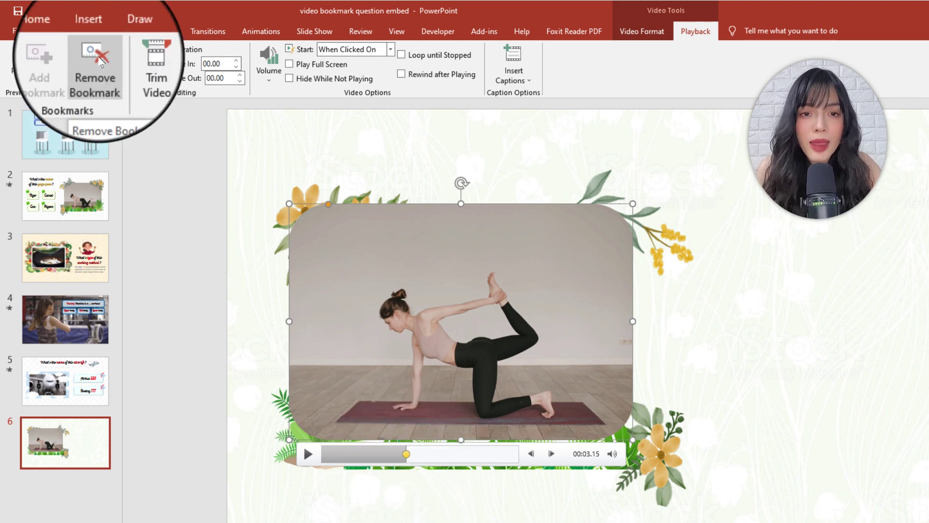
Play ahead and add a second bookmark at about 00:06.35
click(436, 453)
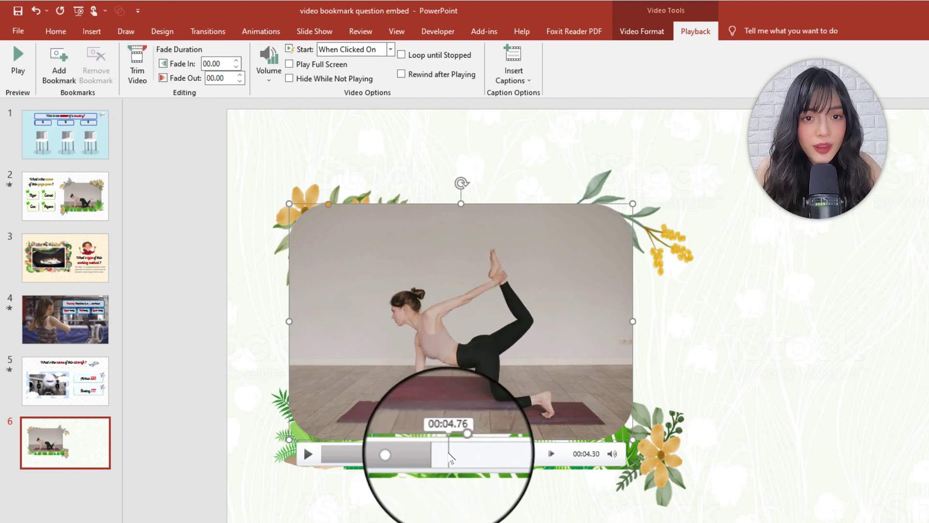
click(468, 454)
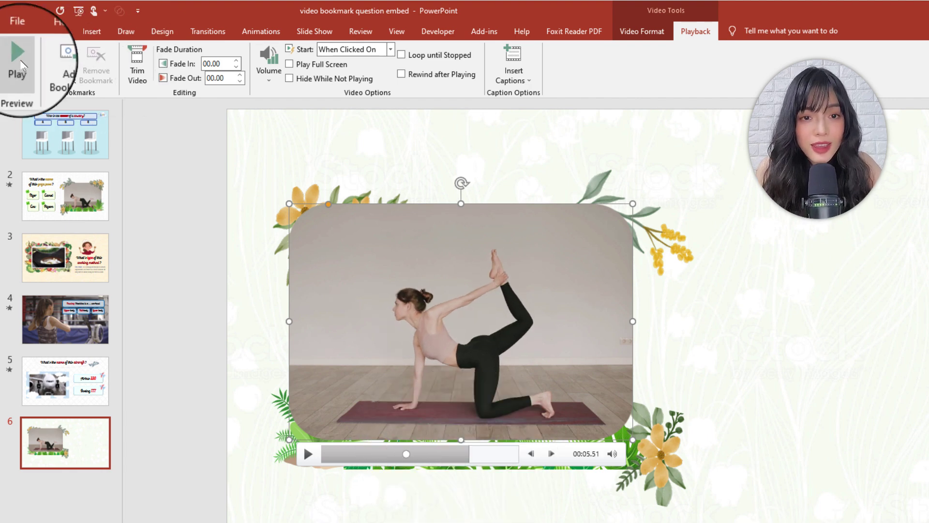
click(21, 64)
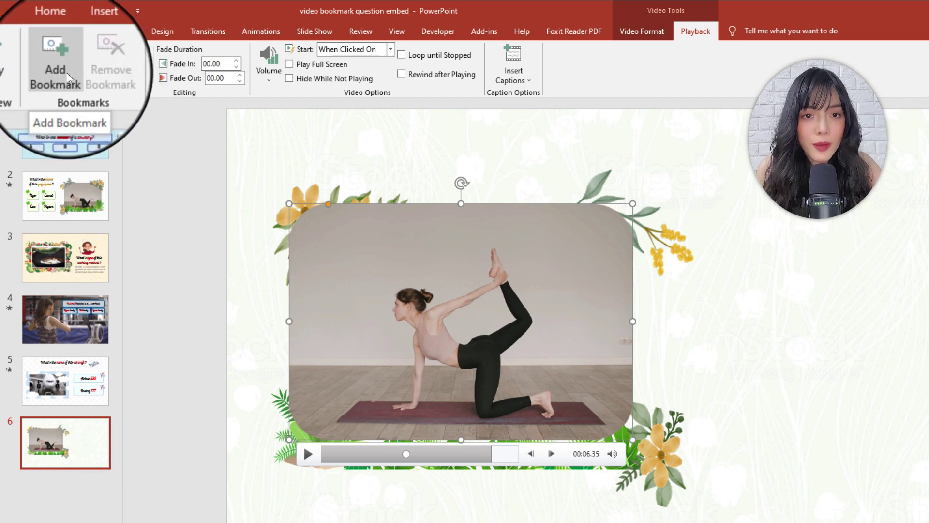
click(63, 73)
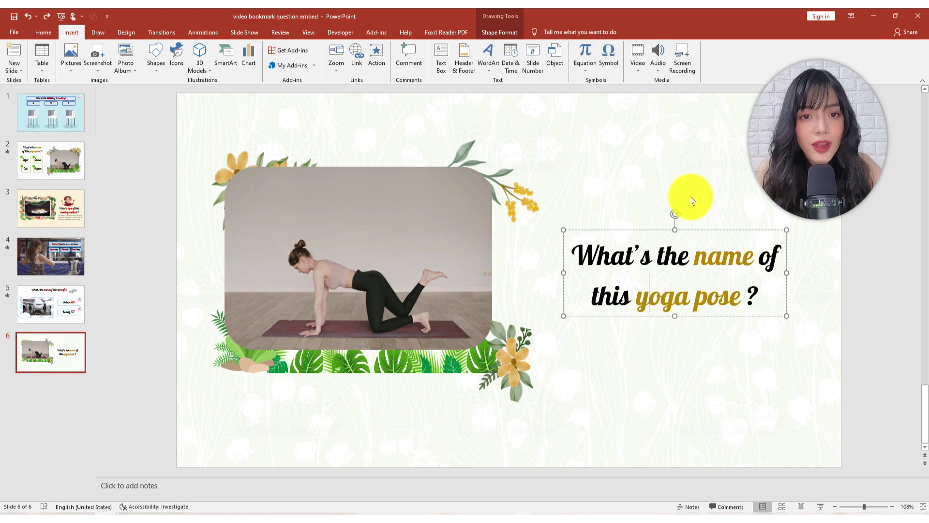
Paste four rounded answer boxes under the question and give them all the light-green style
drag(663, 229, 670, 168)
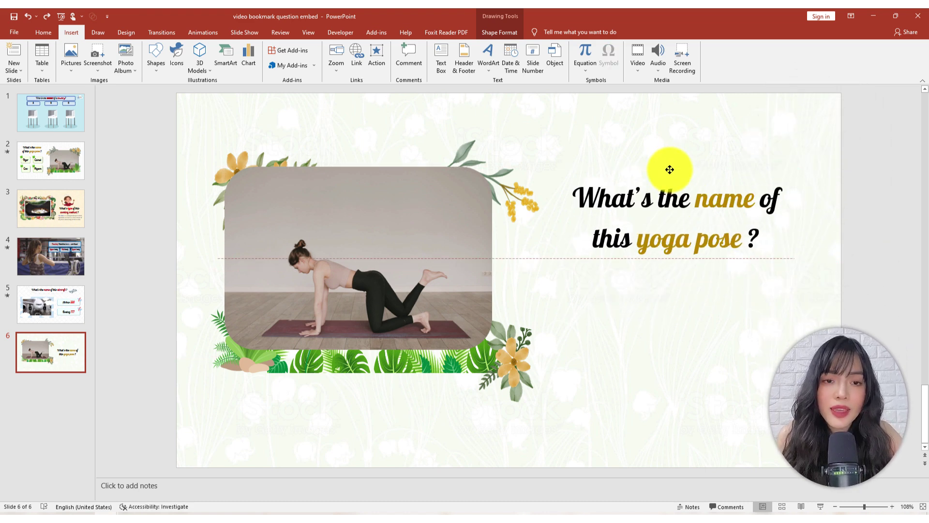
key(ctrl+v)
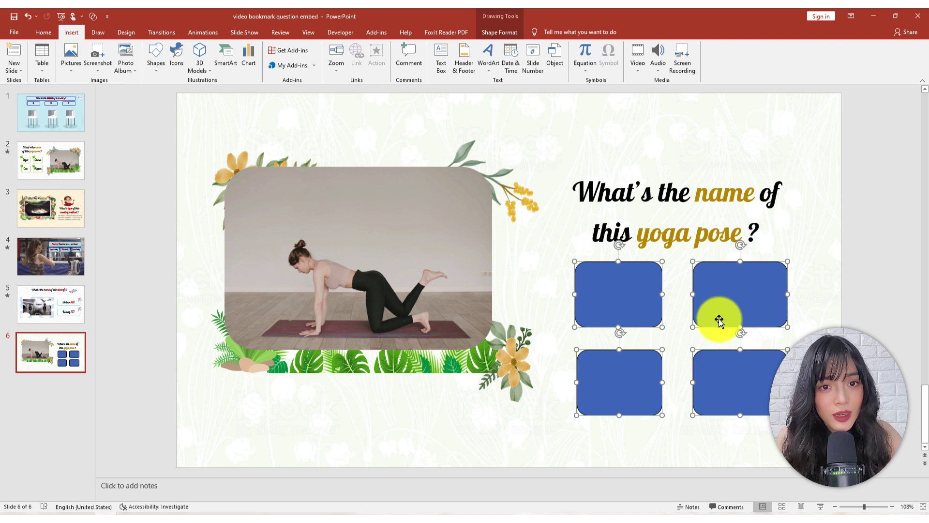
click(636, 307)
key(F4)
click(720, 321)
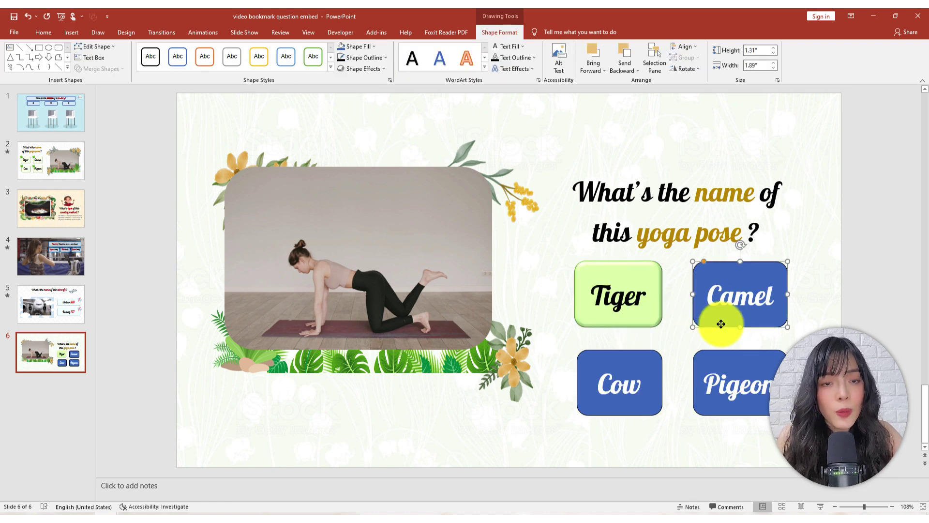
key(F4)
click(643, 407)
key(F4)
click(720, 410)
key(F4)
click(590, 269)
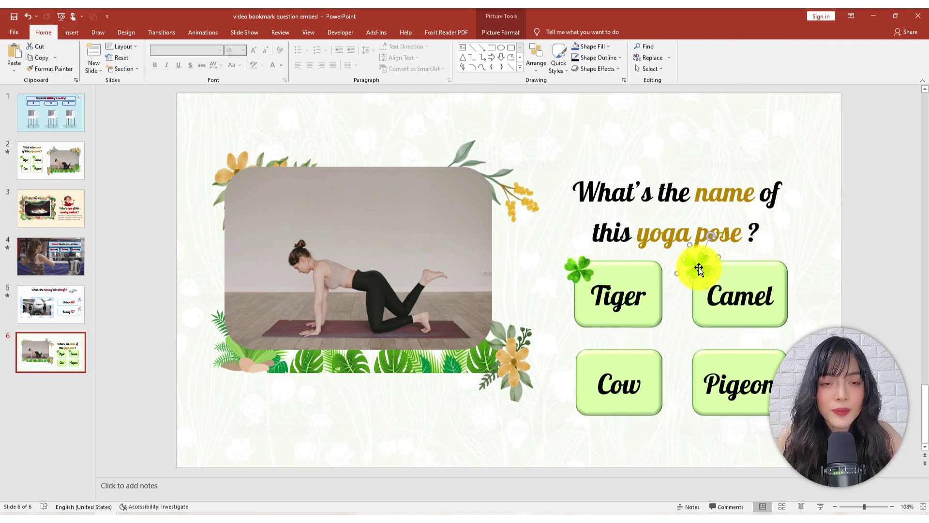
Arrange Tiger, Camel, Cow and Pigeon into a 2×2 grid and raise the question title
drag(643, 326, 638, 306)
drag(757, 321, 770, 306)
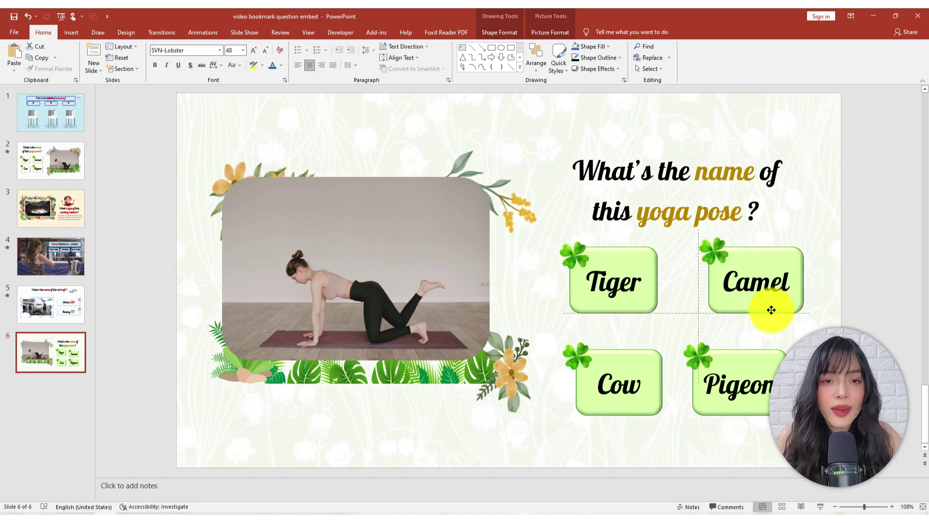
click(689, 172)
drag(677, 144, 677, 130)
drag(653, 404, 647, 382)
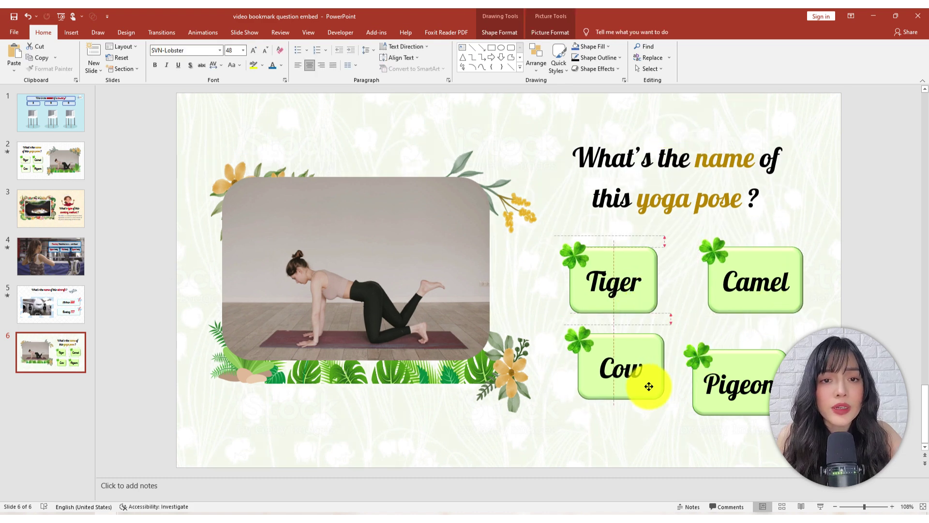
drag(646, 279, 647, 271)
drag(753, 305, 749, 301)
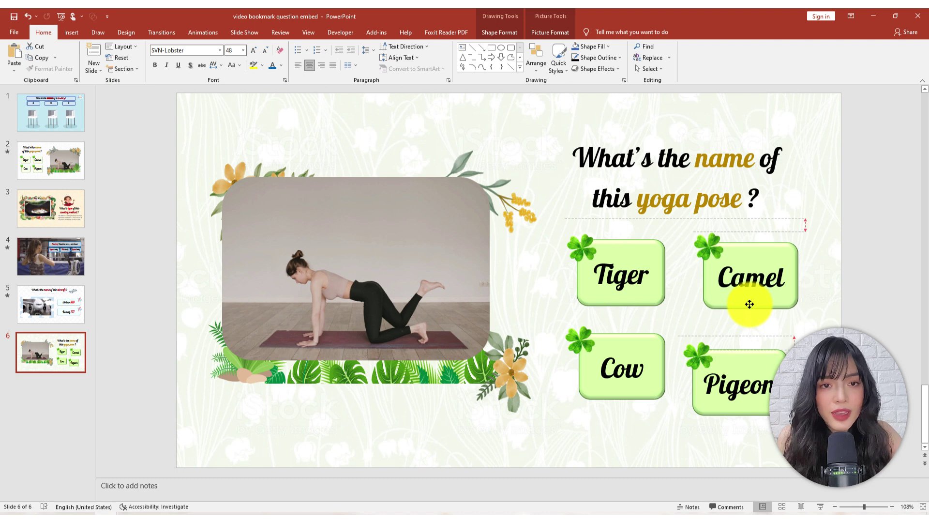
drag(753, 400, 758, 386)
click(759, 222)
In the Selection Pane (Alt+F10), name the objects Question 1 and Answer A through Answer D
key(alt)
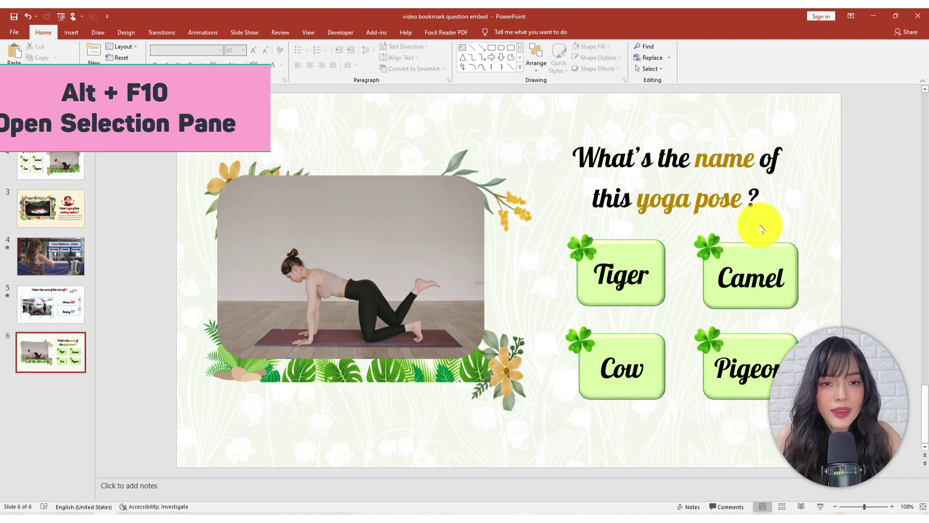
key(alt+F10)
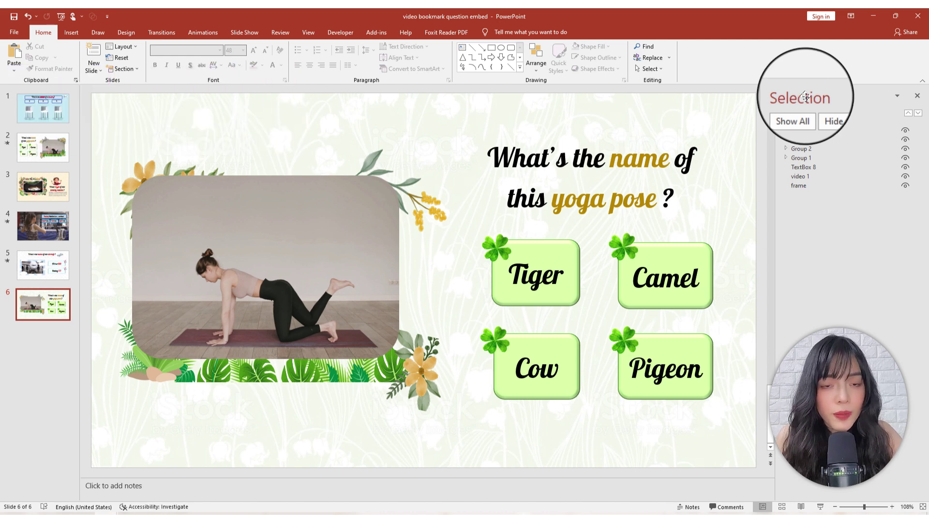
click(536, 70)
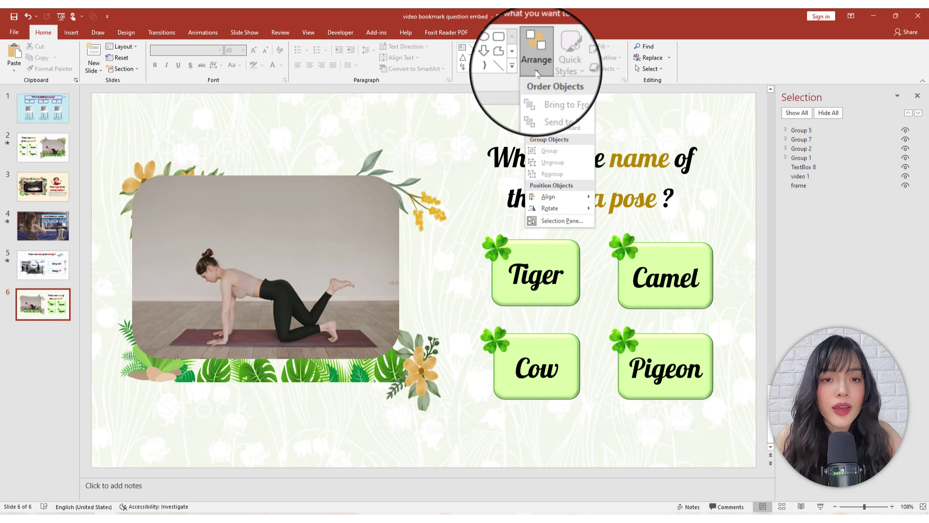
click(560, 221)
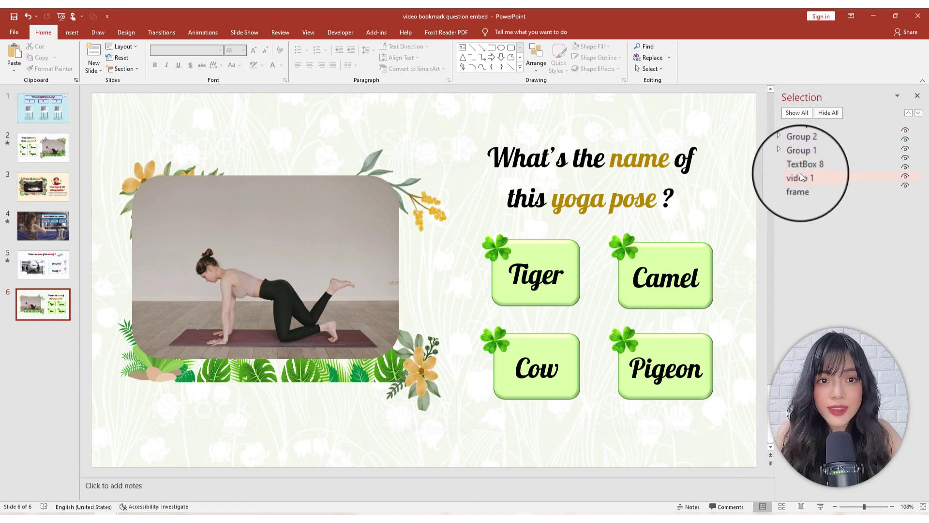
scroll(803, 177, up, 3)
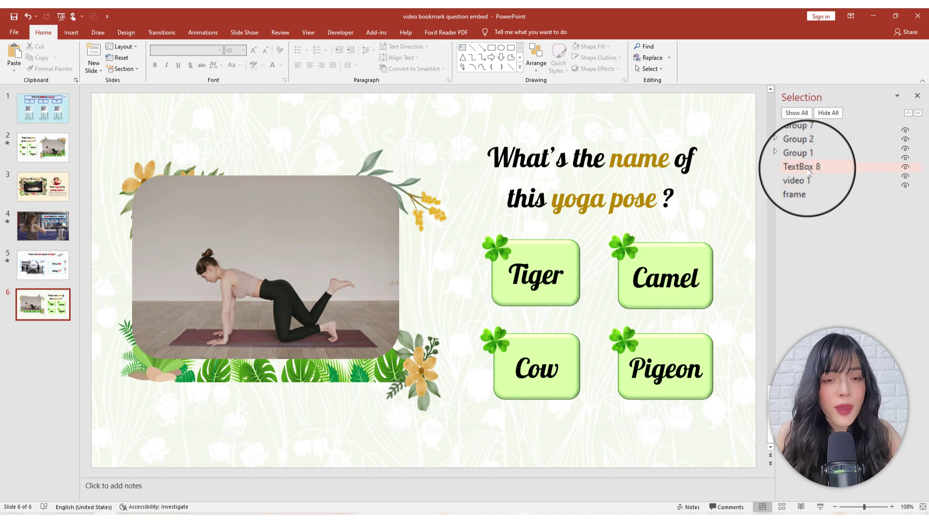
scroll(808, 167, up, 2)
scroll(802, 177, down, 2)
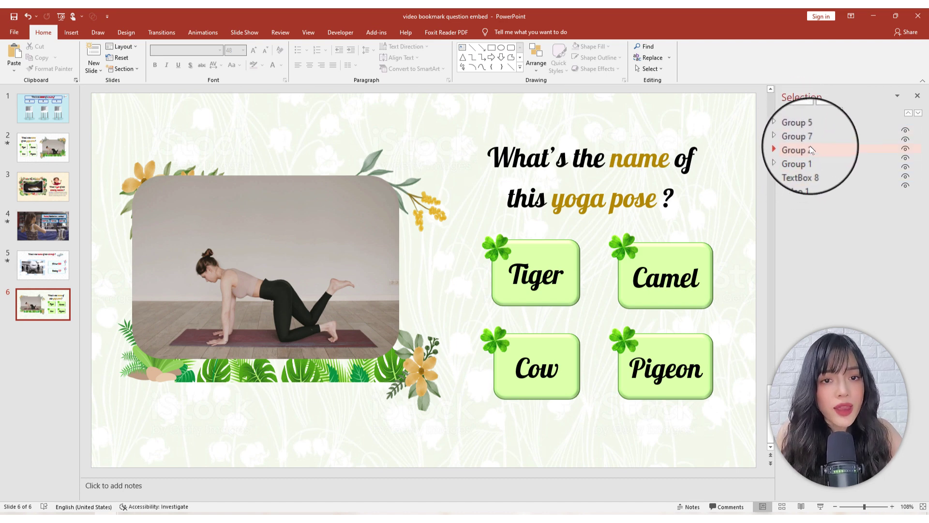
click(599, 147)
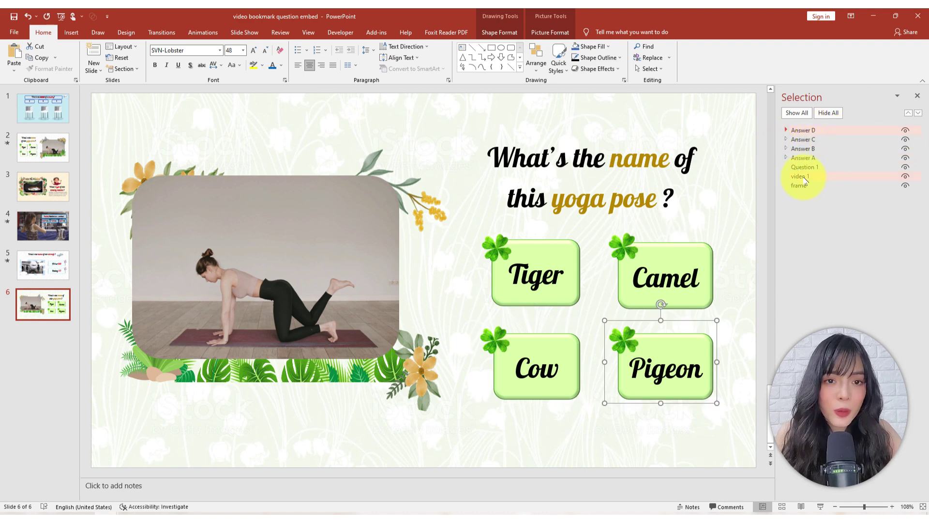
click(917, 95)
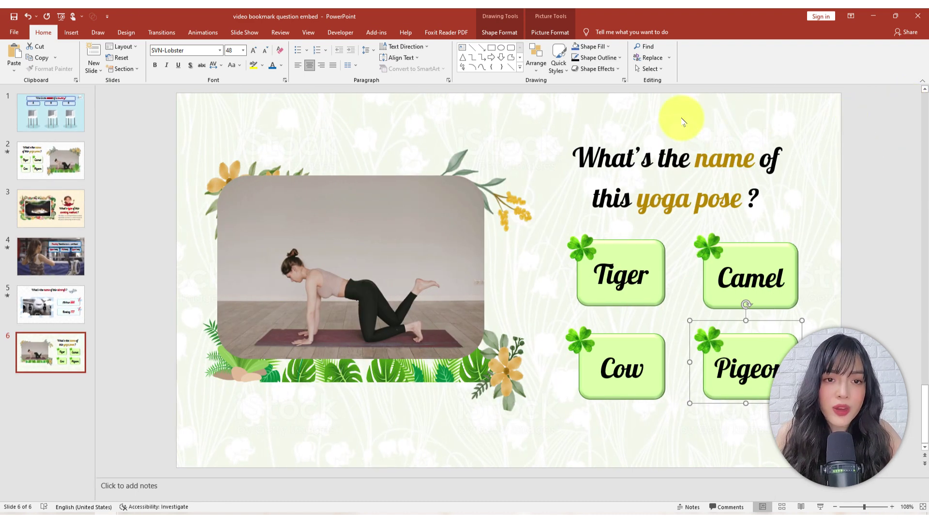
Give Question 1 and Answers A–D a Peek In entrance triggered on the video's Bookmark 1
click(728, 47)
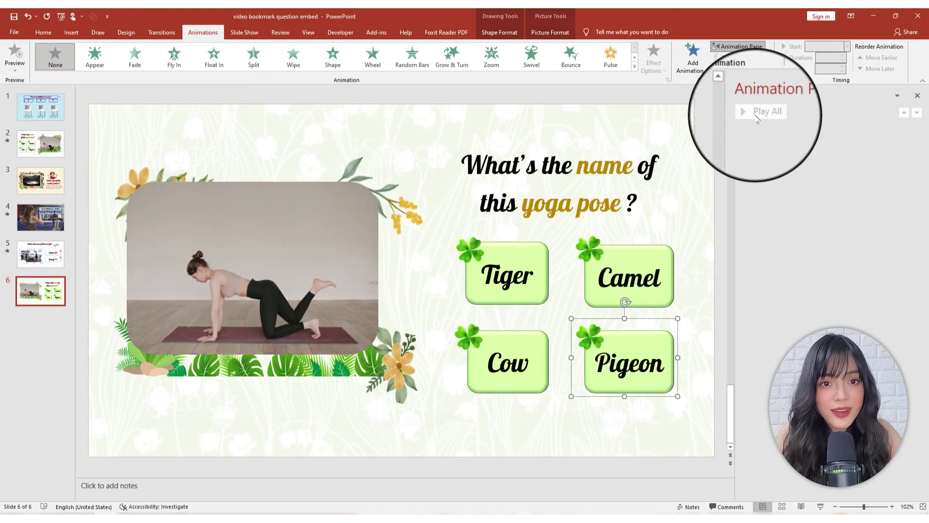
mouse_move(414, 106)
mouse_down()
mouse_move(734, 396)
mouse_move(709, 450)
mouse_up()
click(692, 59)
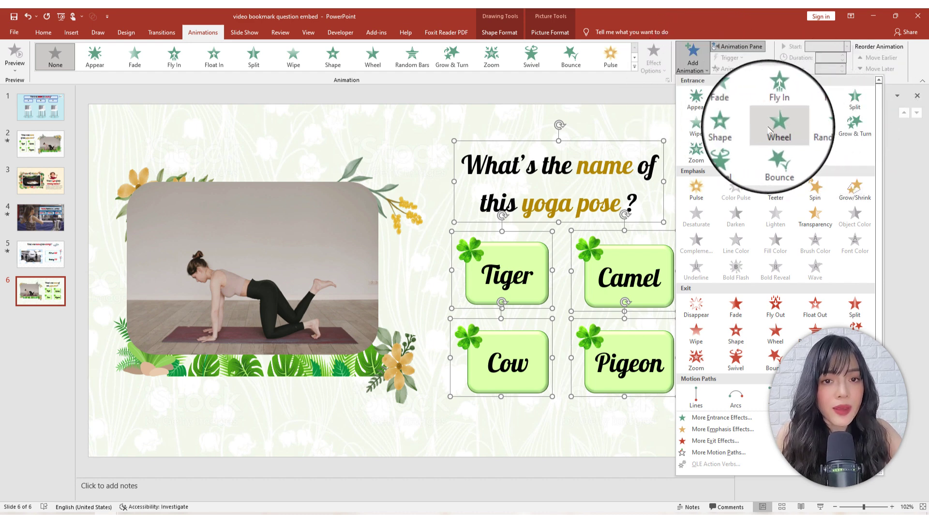
click(784, 141)
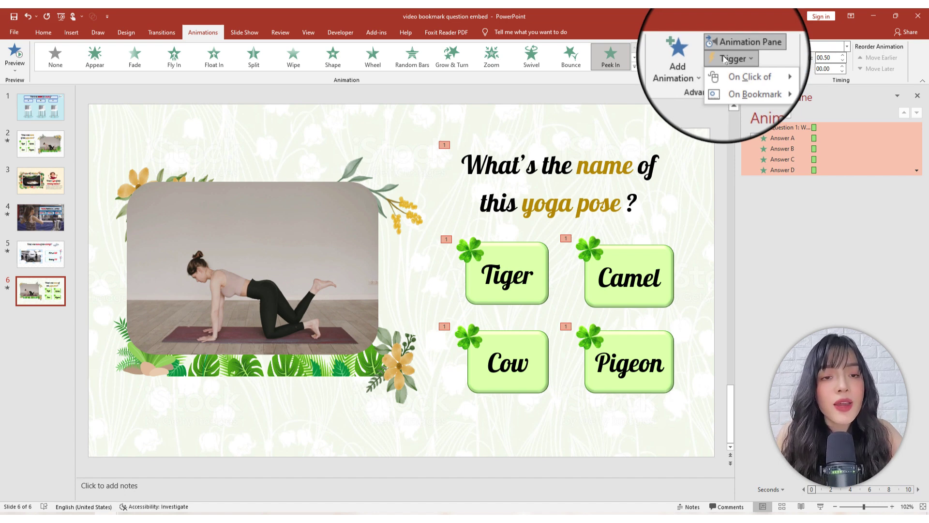
mouse_move(747, 82)
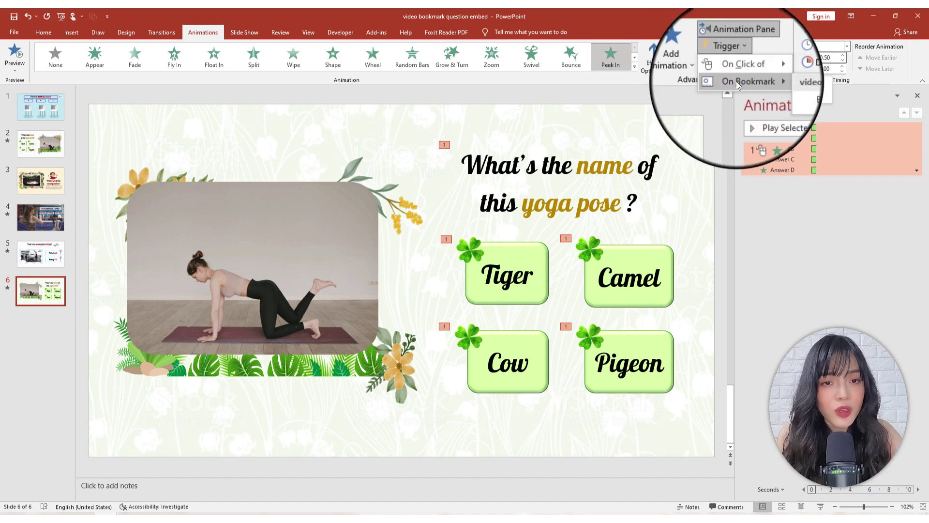
click(799, 98)
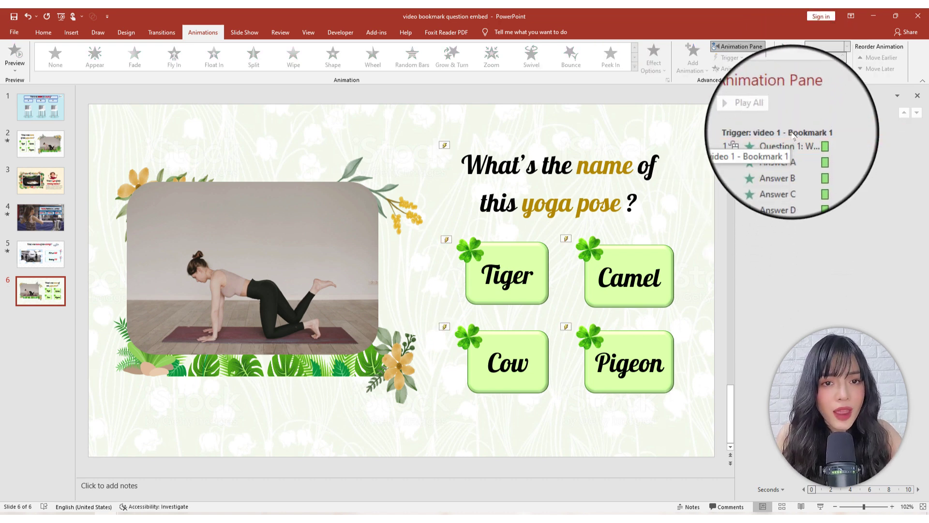
click(315, 266)
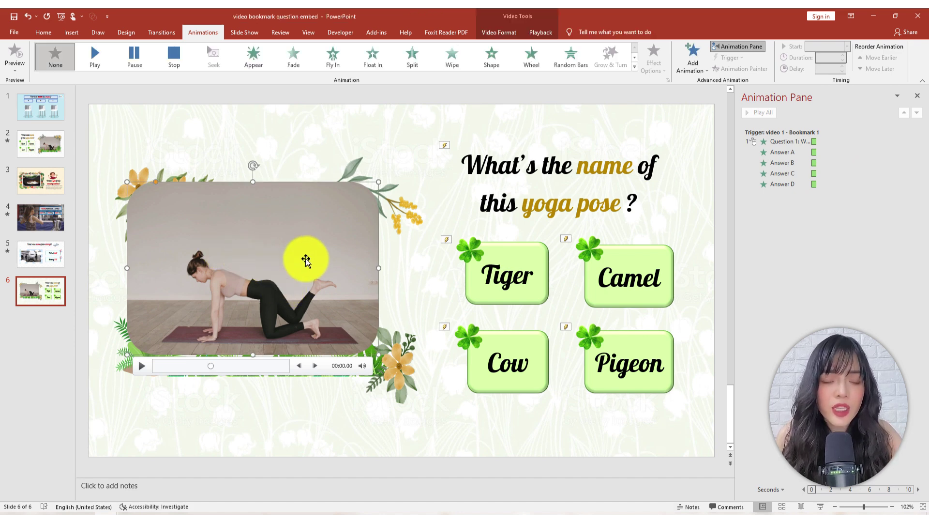
Add a Pause effect to the video under the Bookmark 1 trigger group, set to After Previous
click(693, 56)
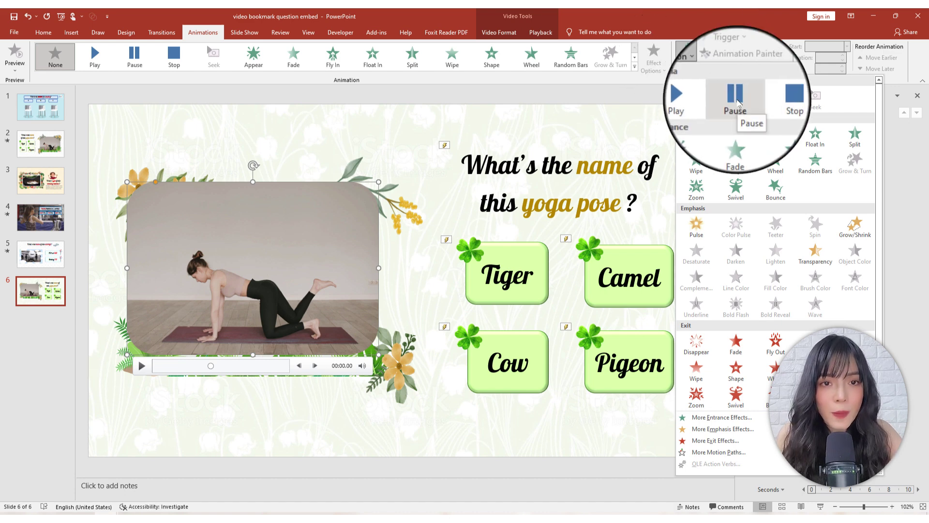
click(736, 99)
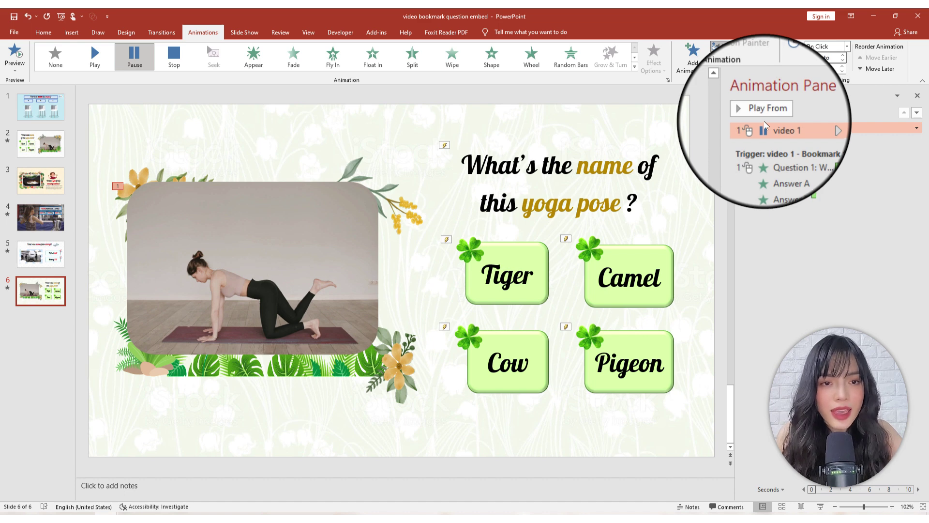
drag(784, 163, 774, 144)
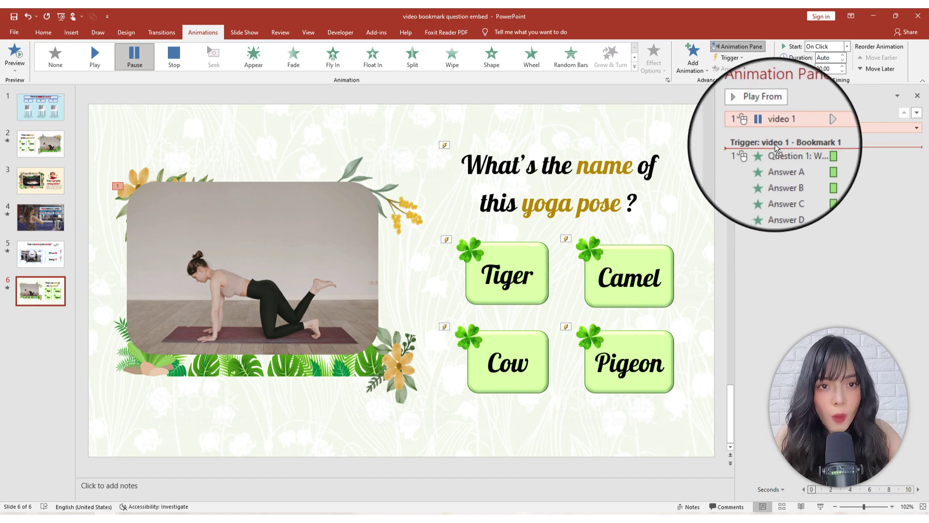
drag(775, 143, 775, 144)
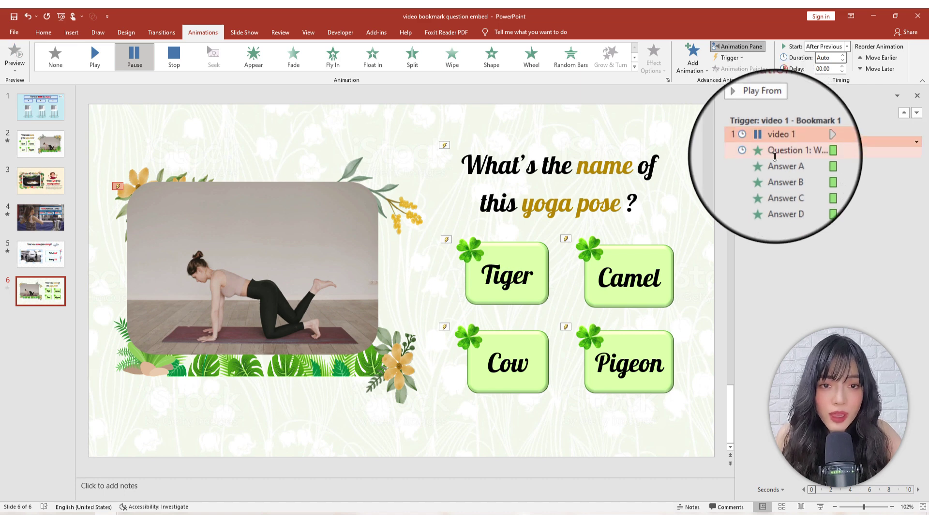
click(779, 226)
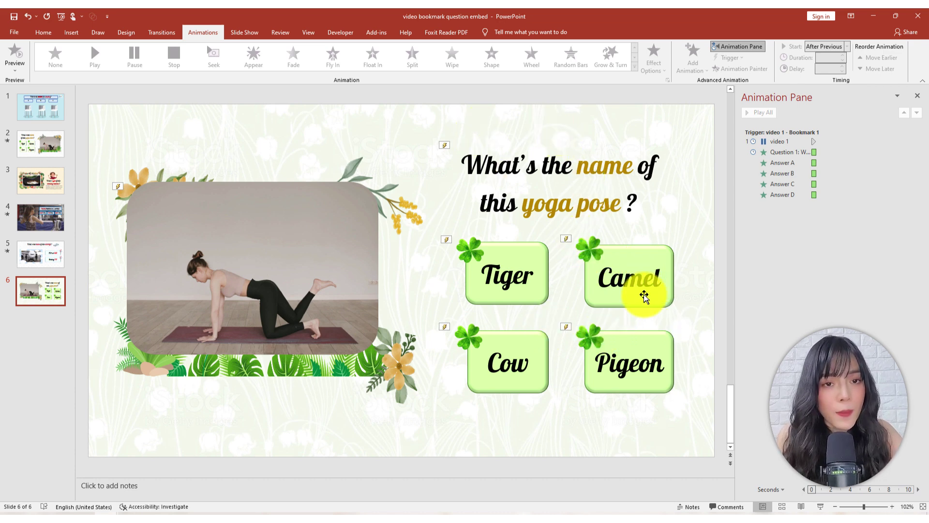
Give the Tiger button a 0.50-second Pulse emphasis triggered On Click of Answer A
click(644, 296)
click(532, 300)
click(526, 366)
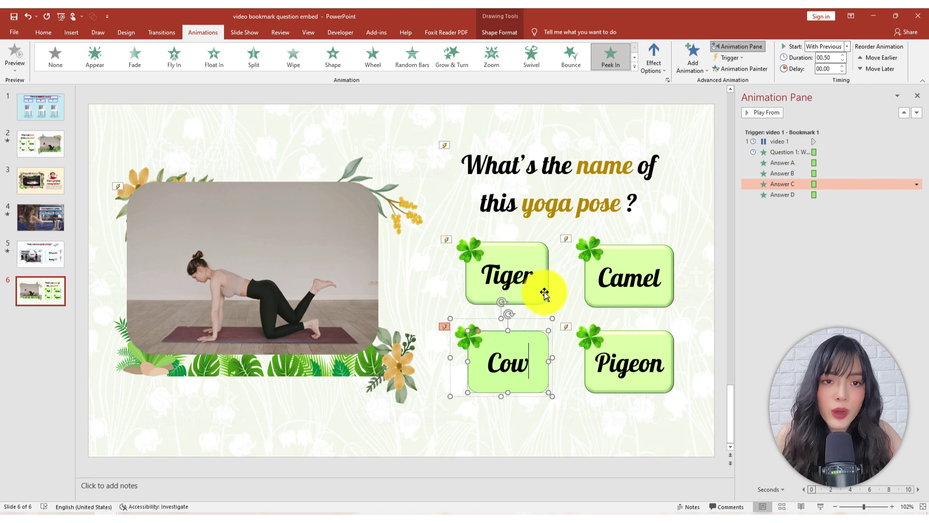
click(535, 284)
click(691, 70)
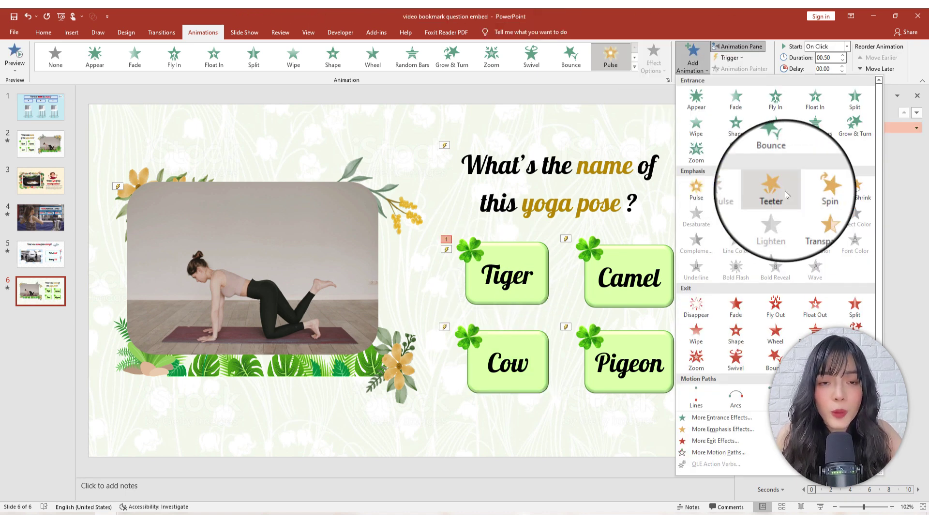
click(725, 133)
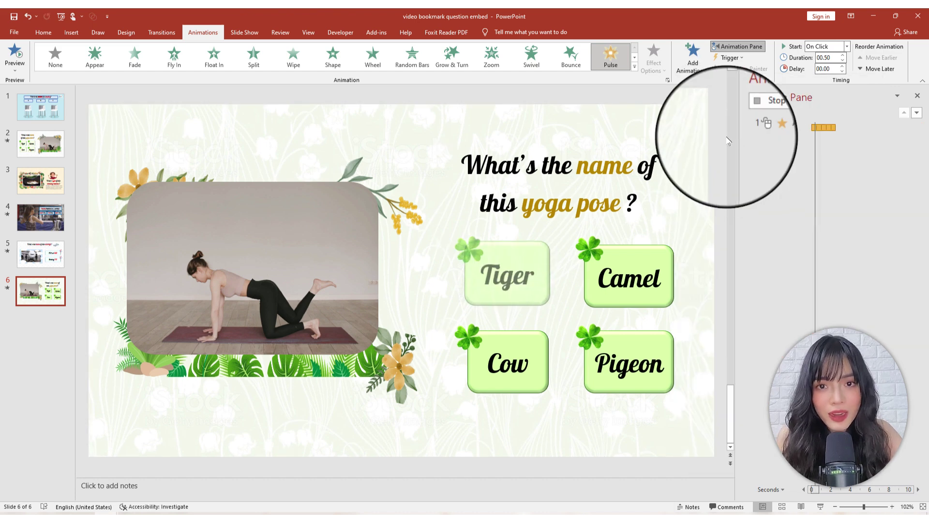
click(735, 60)
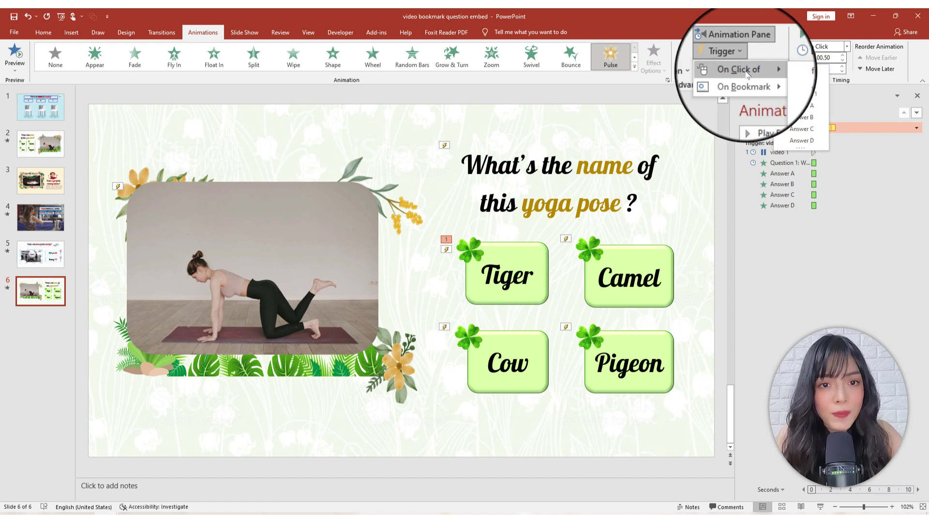
click(799, 108)
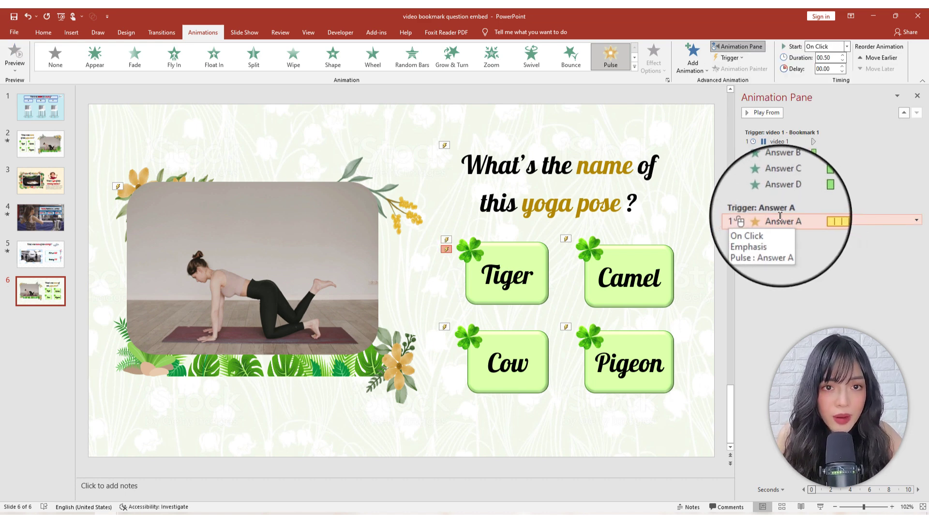
click(516, 295)
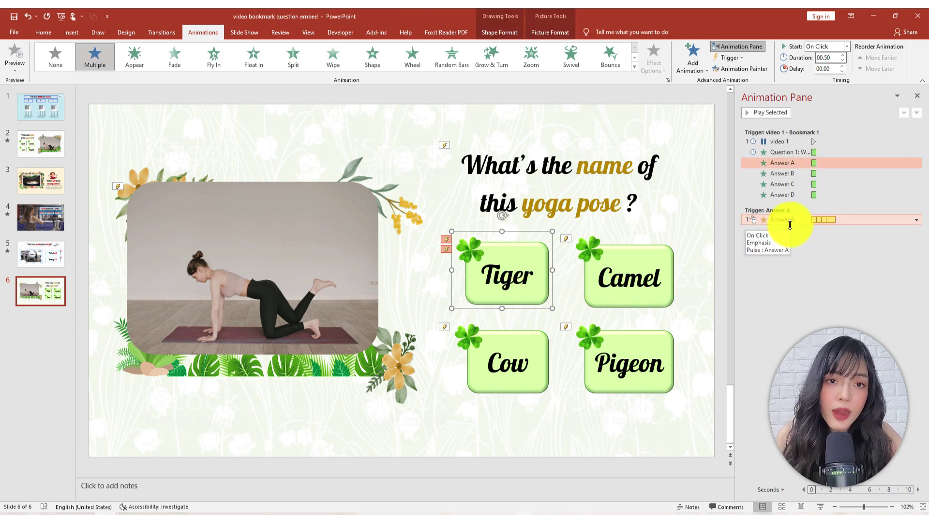
Give the Camel answer a Transparency emphasis that plays when Answer B is clicked
click(653, 297)
click(523, 387)
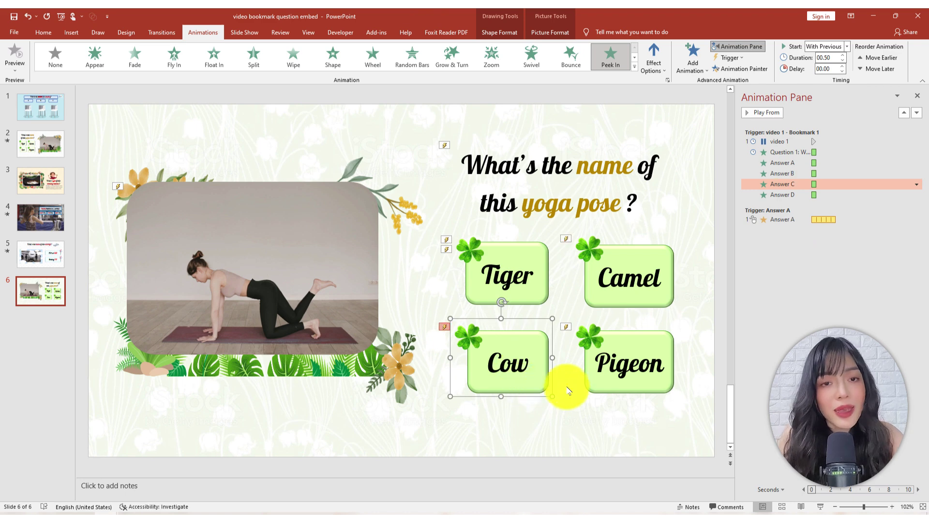
click(639, 387)
click(653, 307)
click(693, 57)
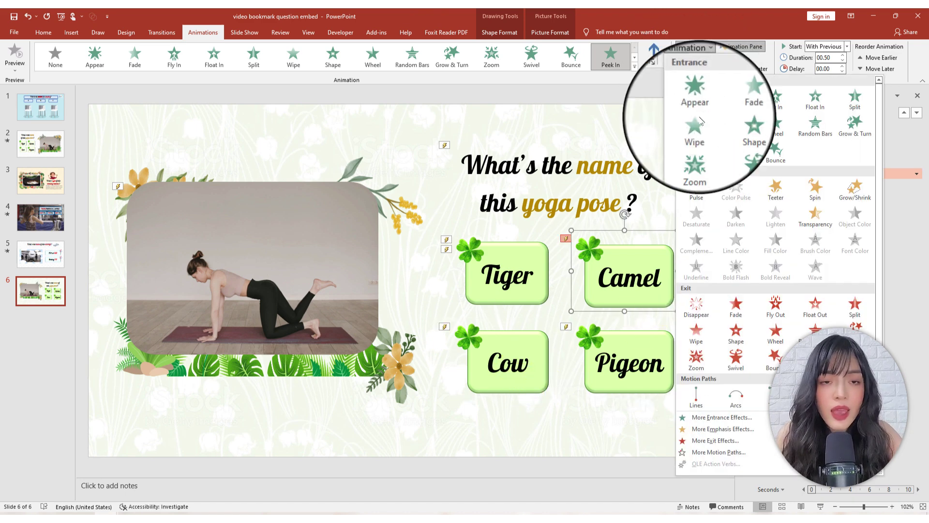
click(815, 218)
click(730, 57)
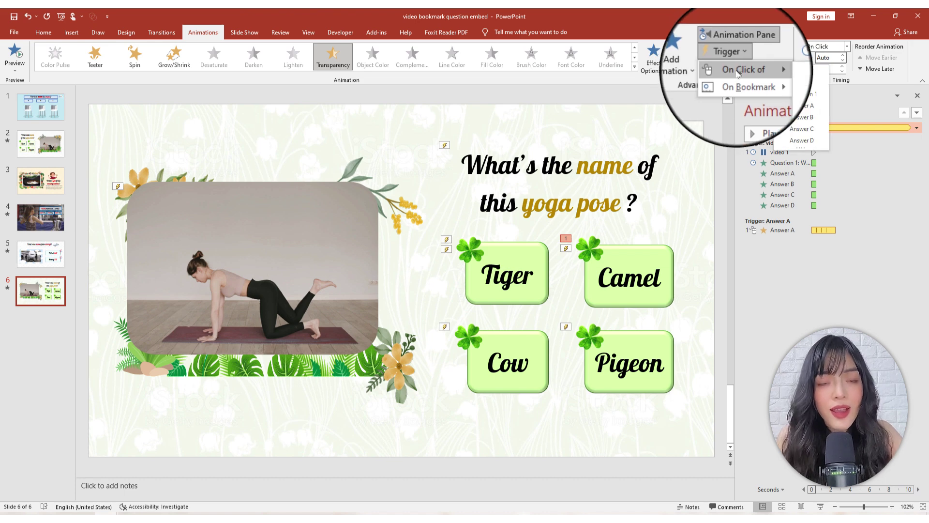
click(807, 117)
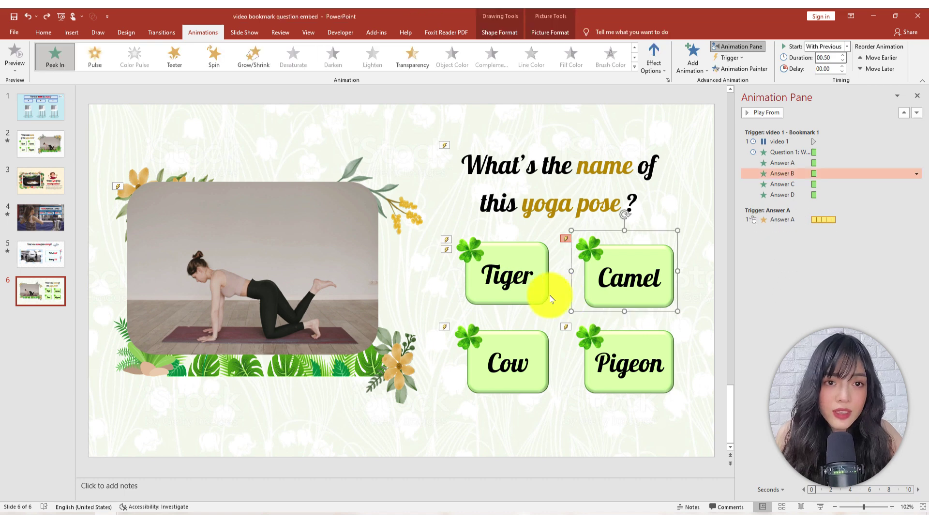
Select the Tiger answer's click-triggered Pulse effect in the Animation Pane
click(791, 271)
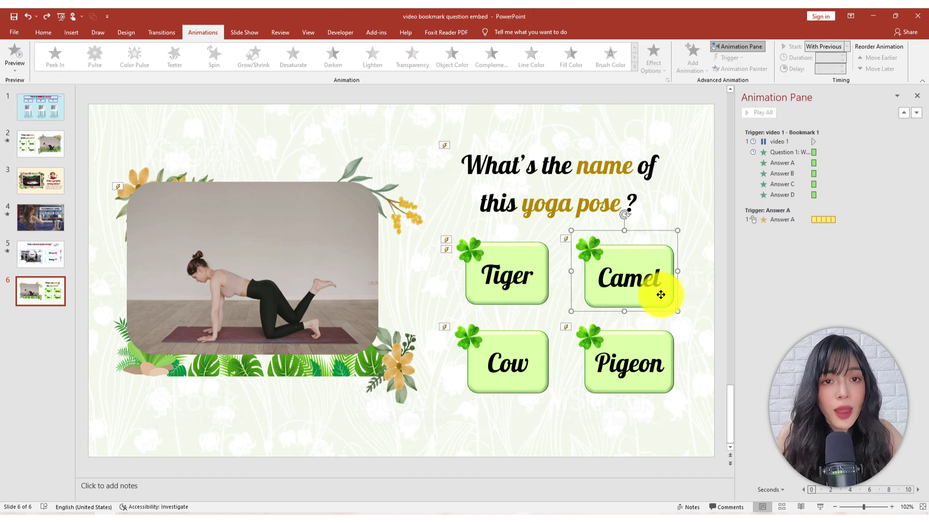
click(528, 296)
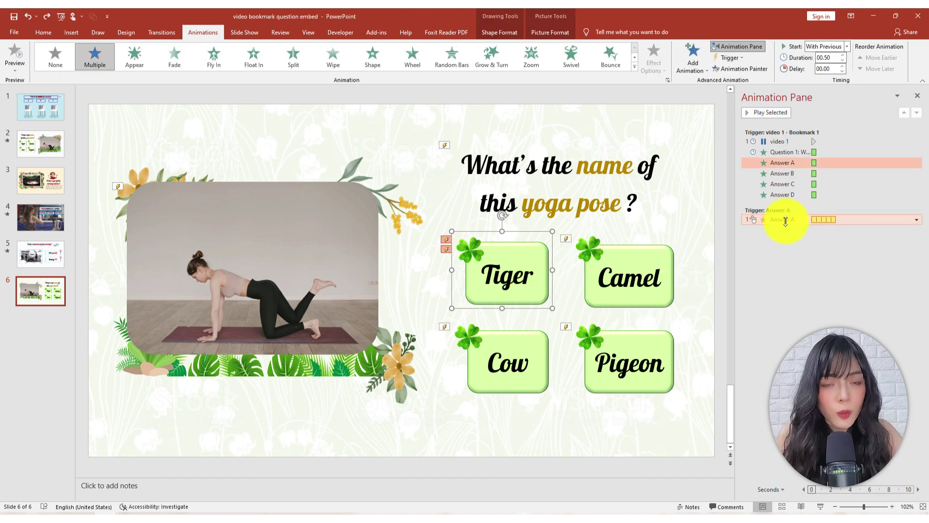
click(785, 221)
Open the Answer A Pulse effect options and browse the Sound list for a sound
right_click(785, 220)
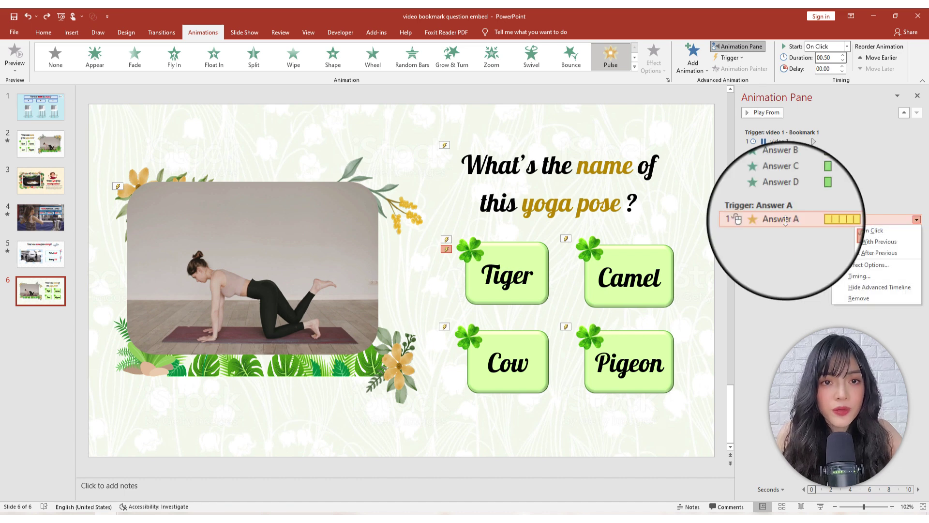
click(866, 268)
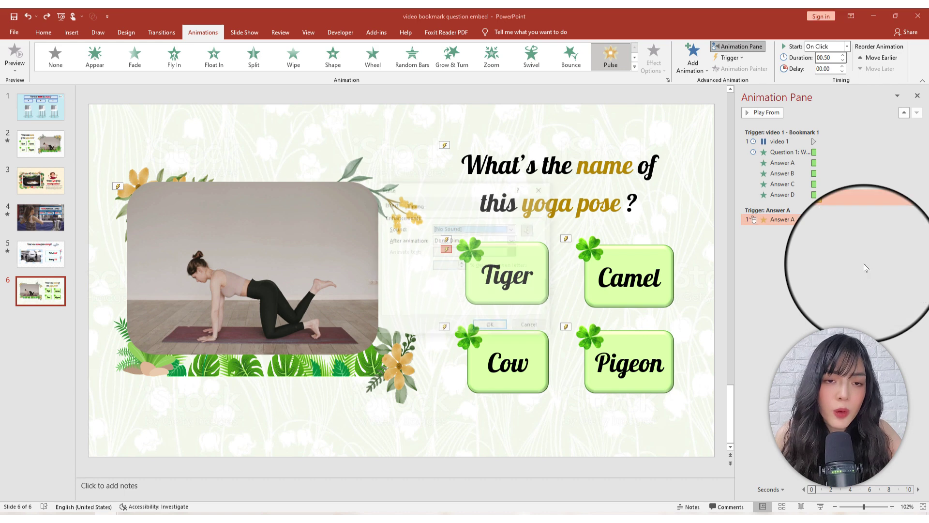
click(439, 232)
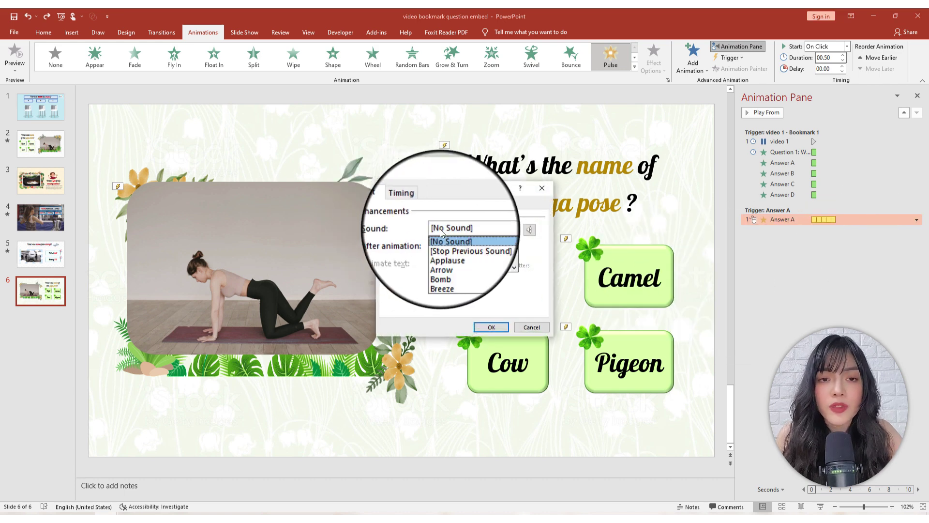
scroll(454, 261, down, 1)
scroll(454, 271, down, 5)
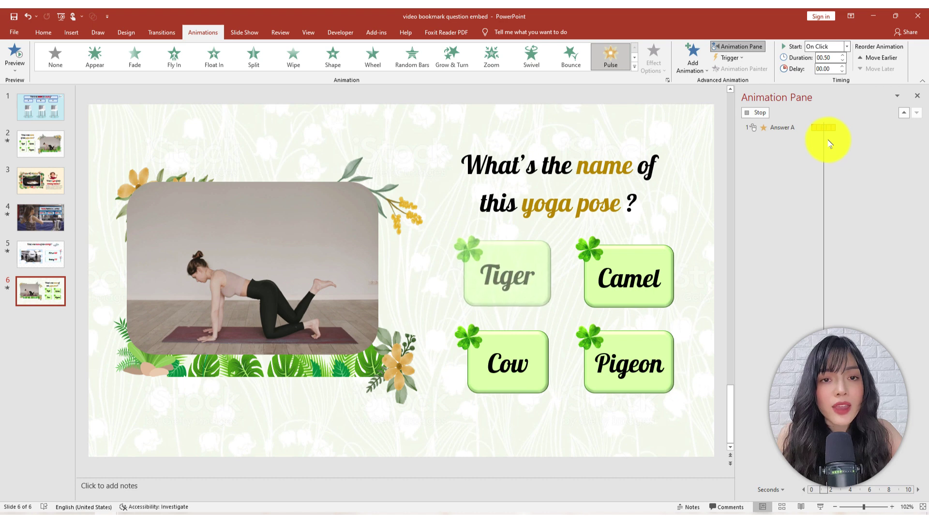
click(247, 346)
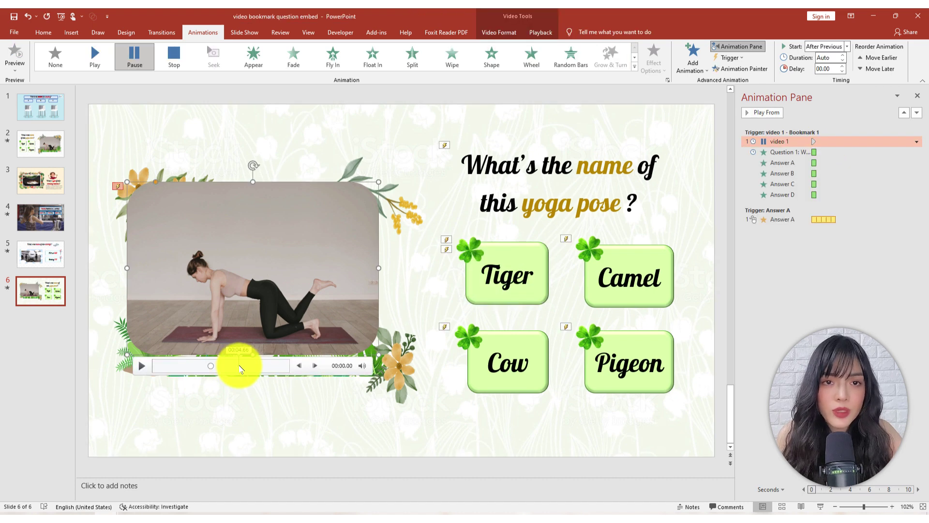
Add a Zoom exit to Question 1 and Answers A–D, triggered by clicking Question 1
click(231, 366)
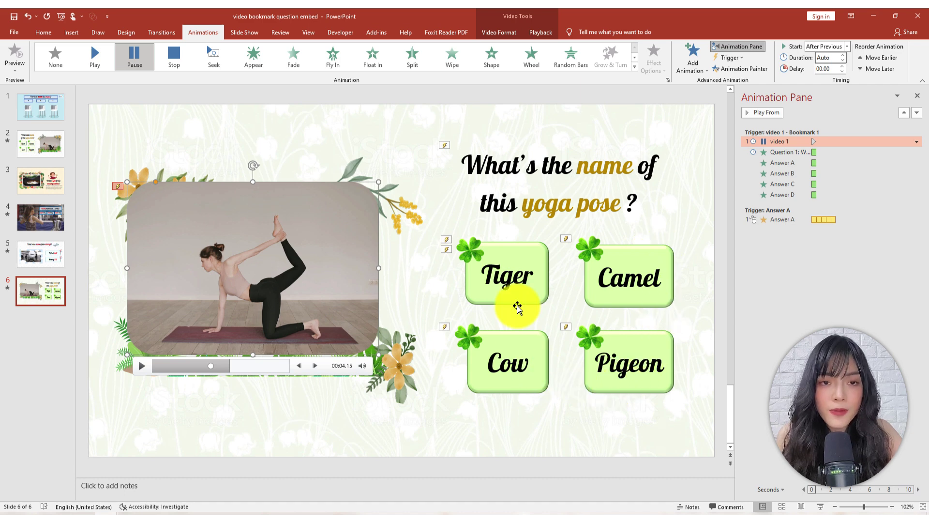
drag(422, 107, 708, 426)
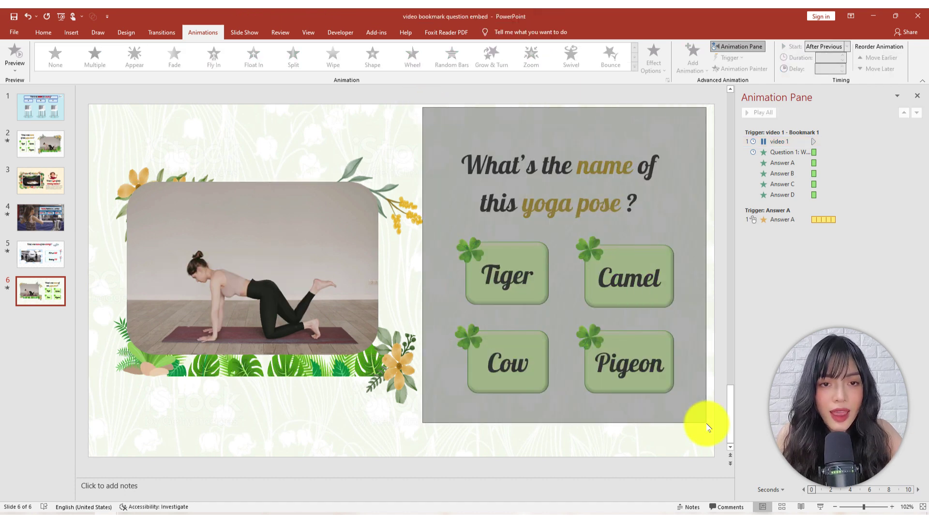
click(693, 63)
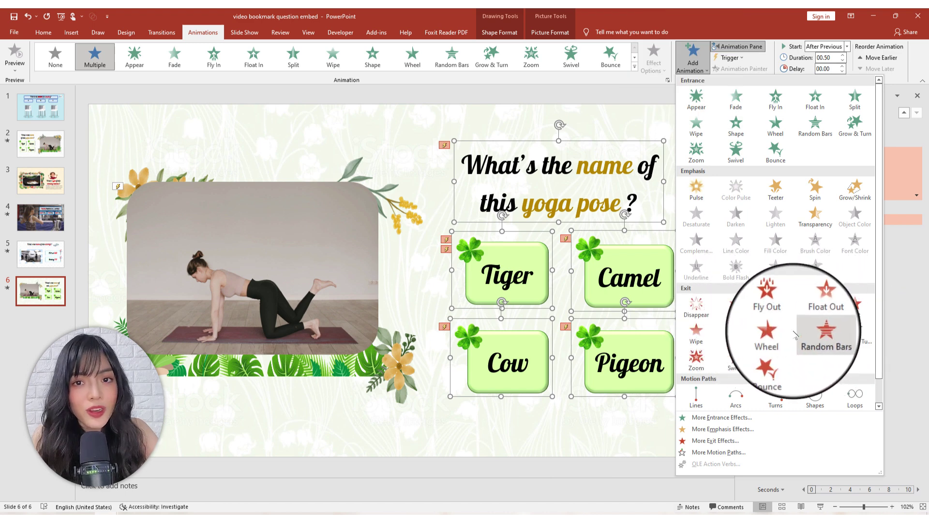
click(695, 358)
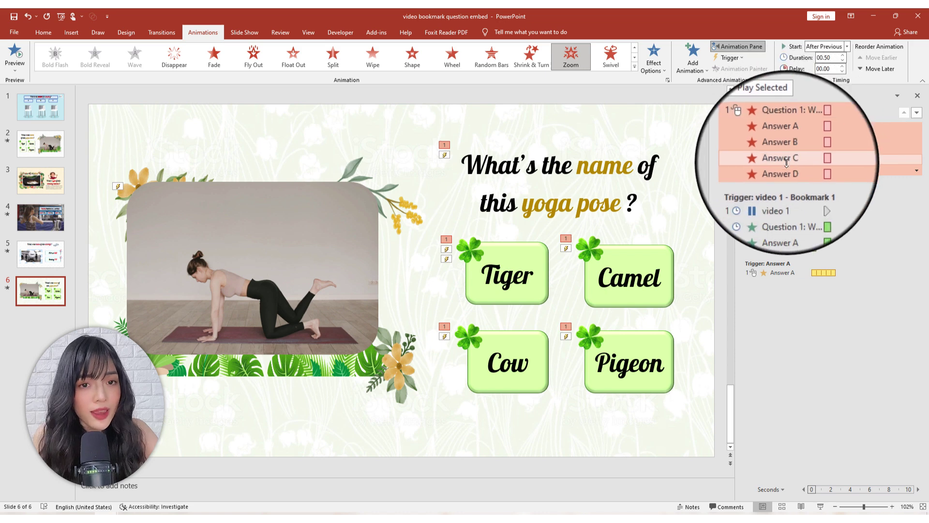
click(729, 58)
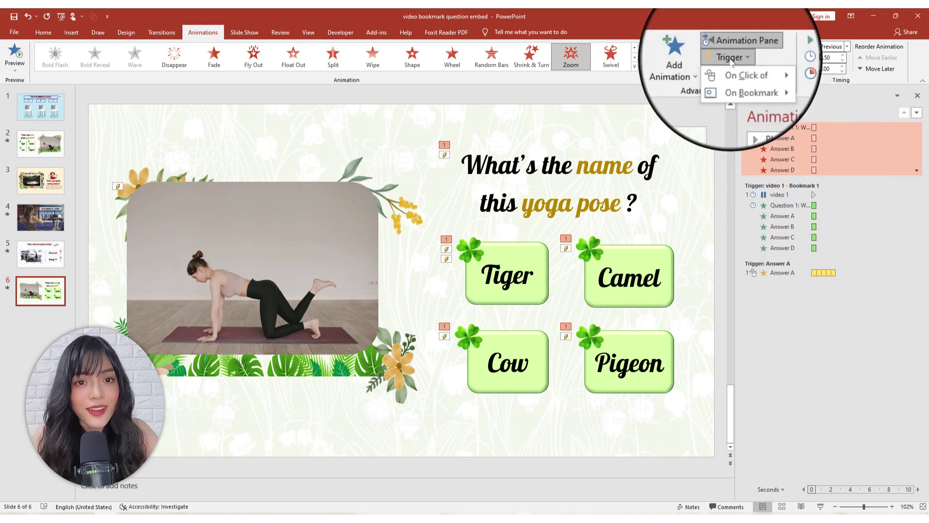
mouse_move(729, 57)
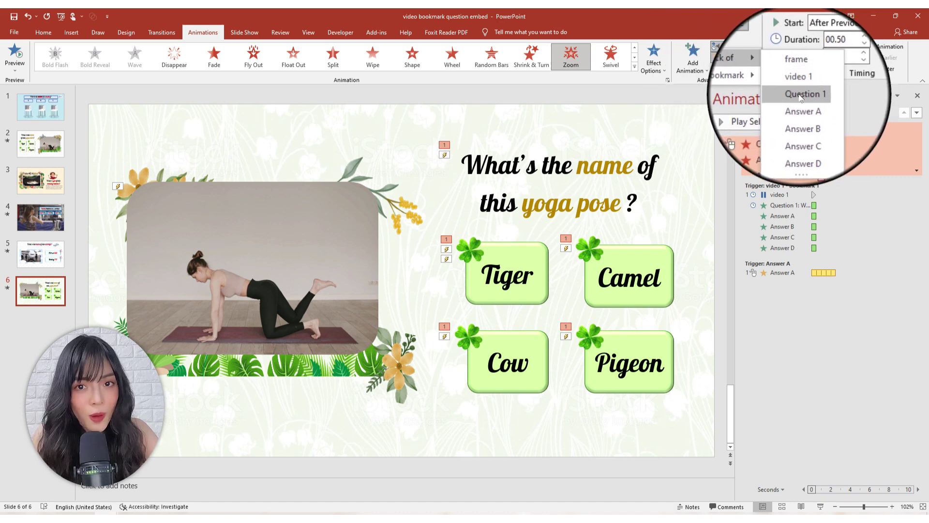
click(801, 96)
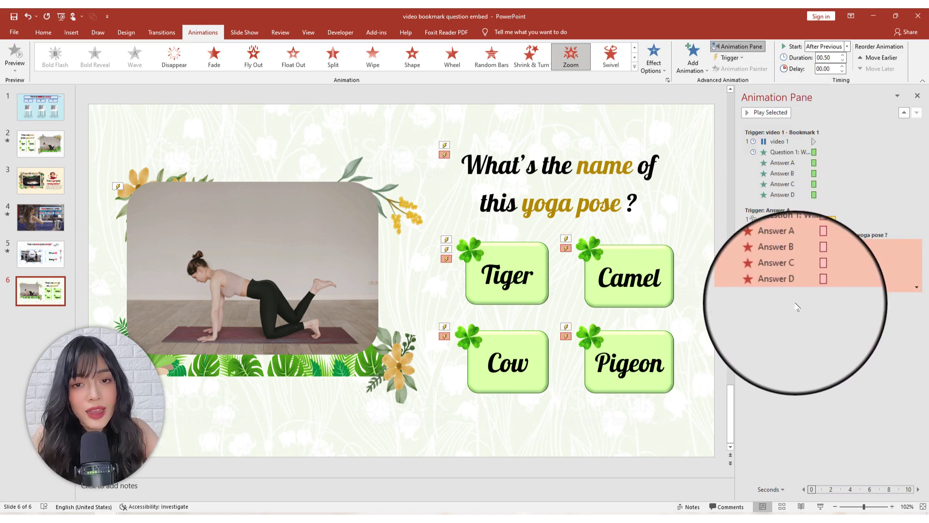
click(213, 309)
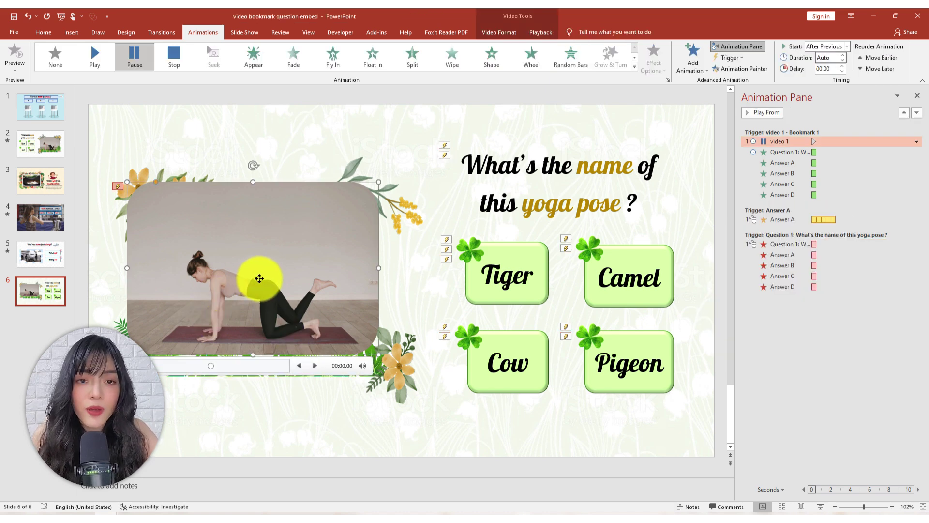
Add a video media effect at the end of the Question 1 group, starting After Previous
click(693, 55)
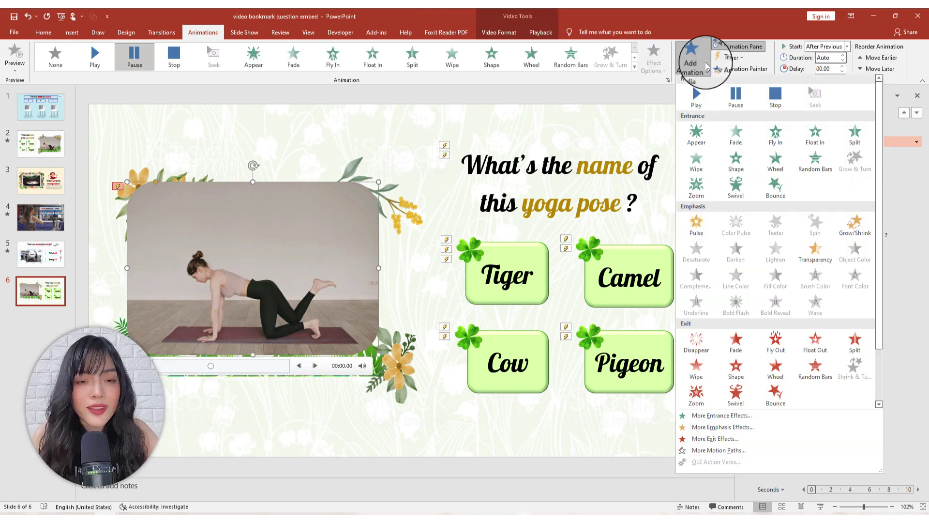
click(733, 101)
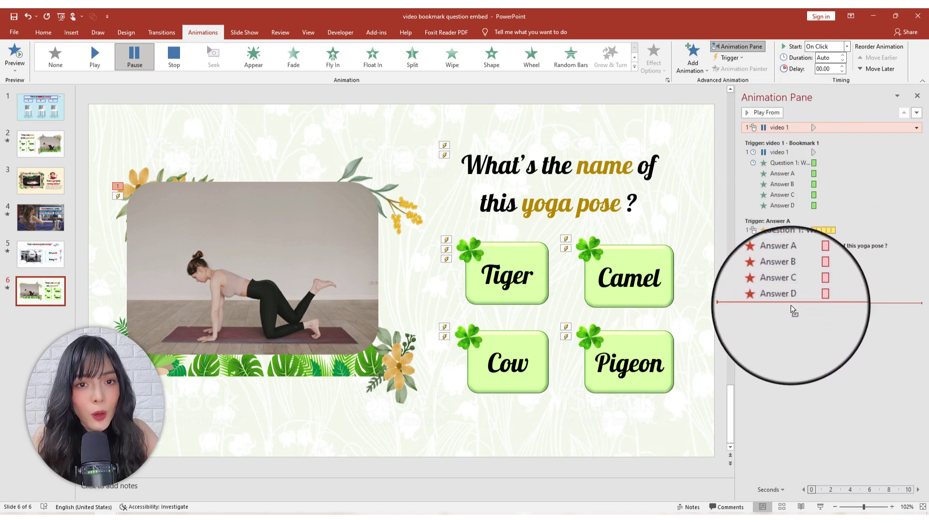
drag(803, 282, 786, 303)
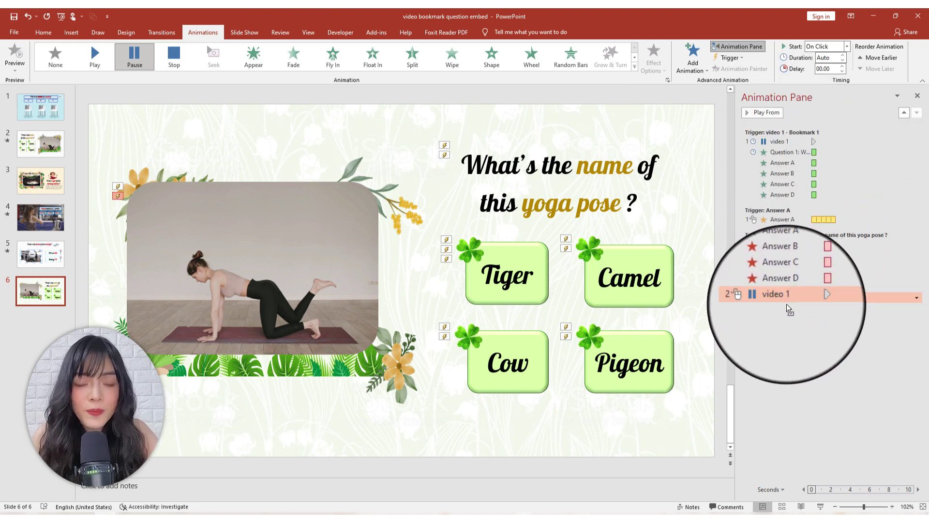
click(916, 298)
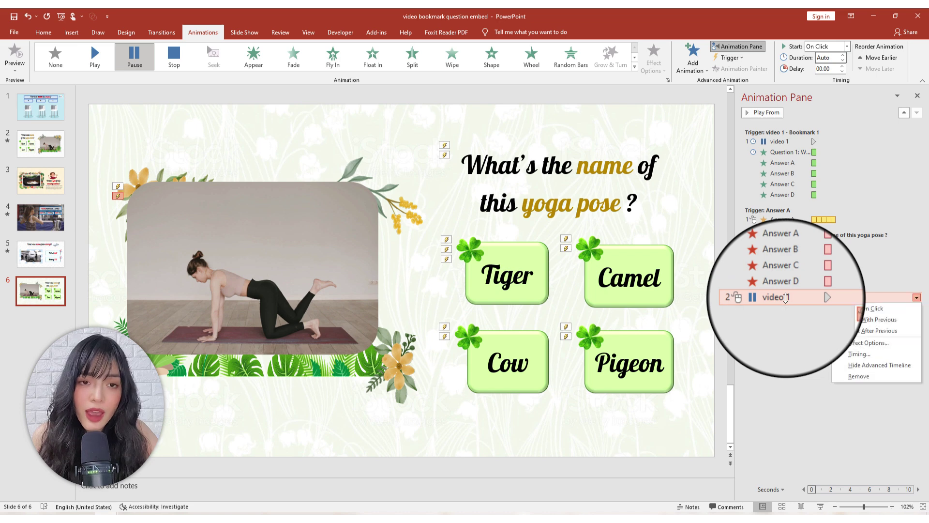
click(856, 334)
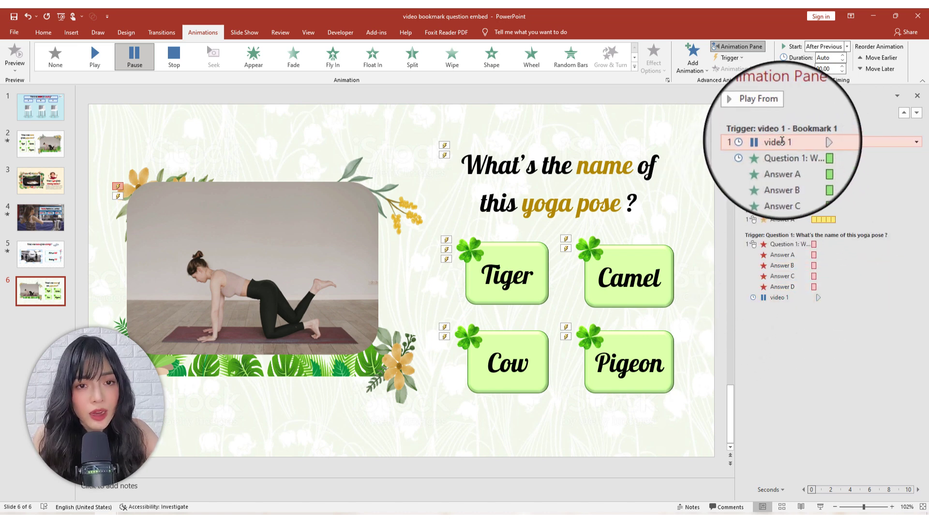
Add a Play effect to the video and start the slide show from slide 6
click(693, 57)
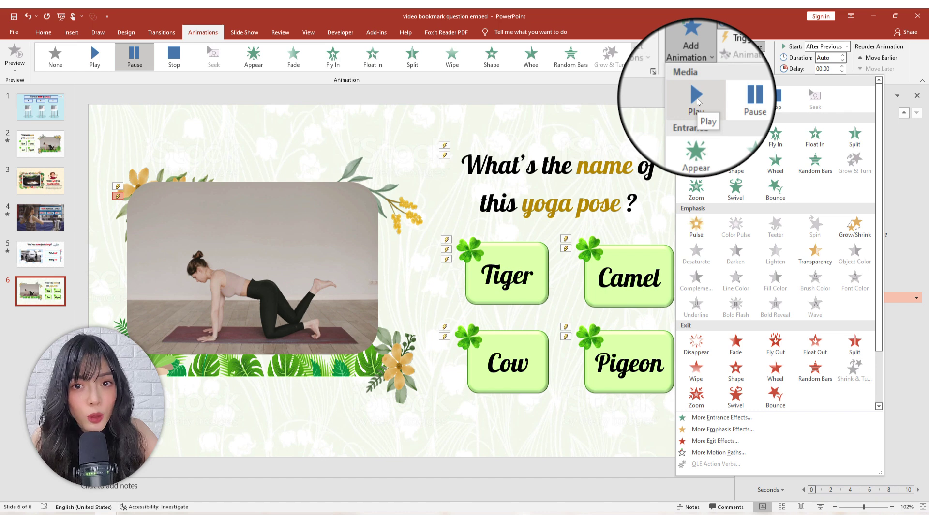
click(735, 97)
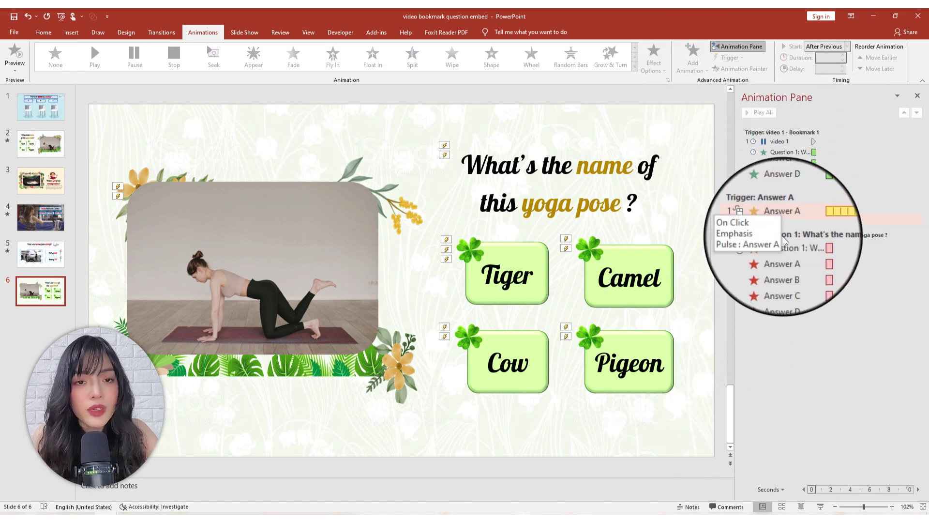
mouse_move(211, 365)
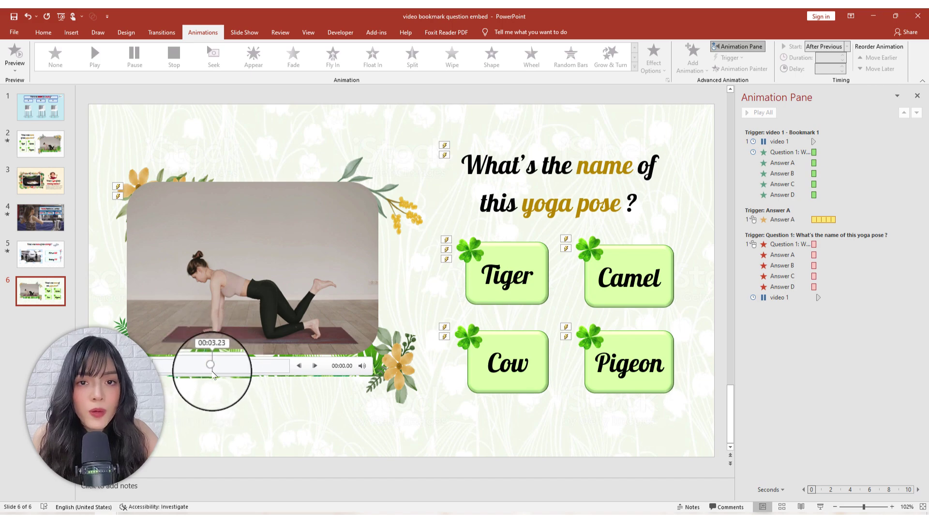
key(shift+F5)
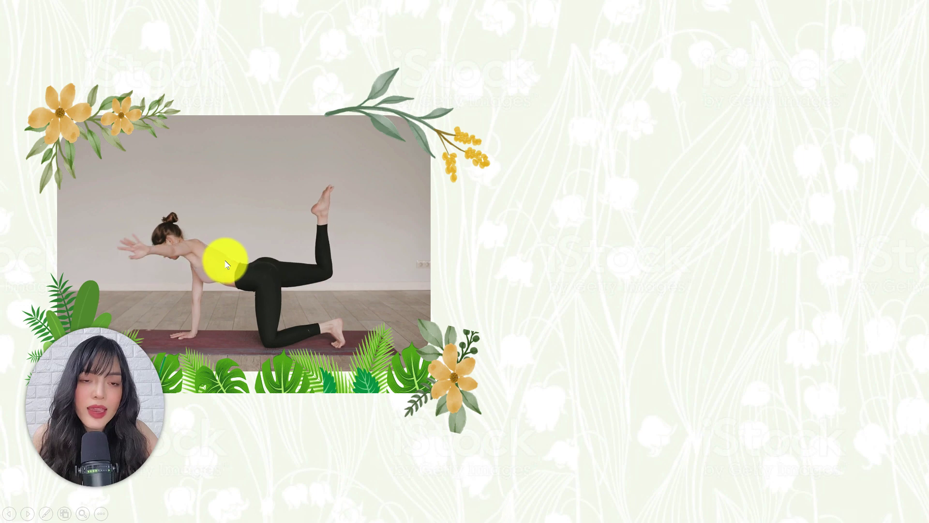
Play the yoga video in the slide show and answer the quiz question when it appears
click(557, 259)
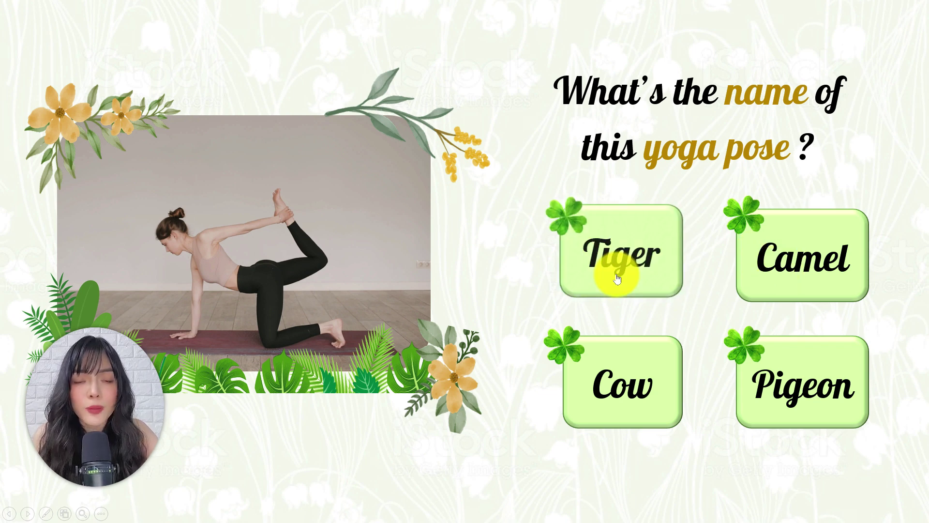
click(695, 158)
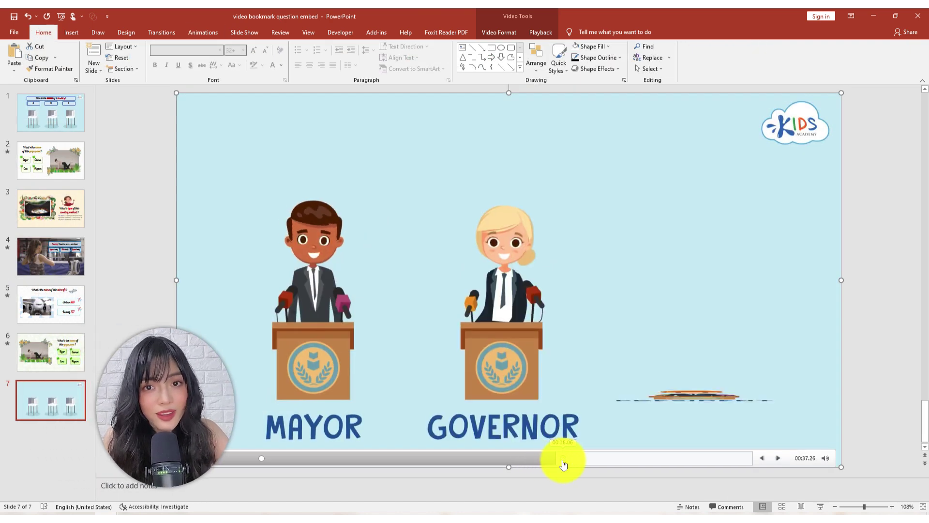
Paste the quiz boxes onto slide 7 and name them Question 2 and Q2-Answer A, B, C
key(ctrl+v)
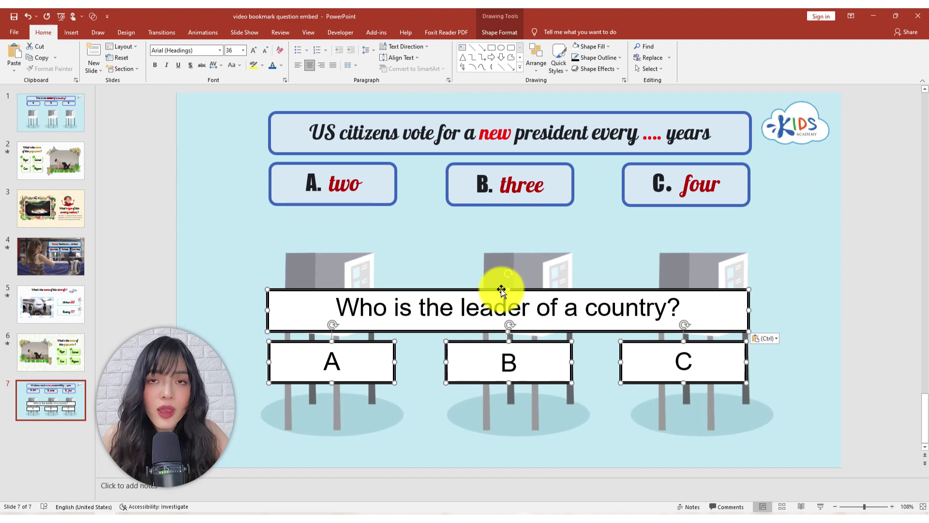
drag(496, 291, 499, 281)
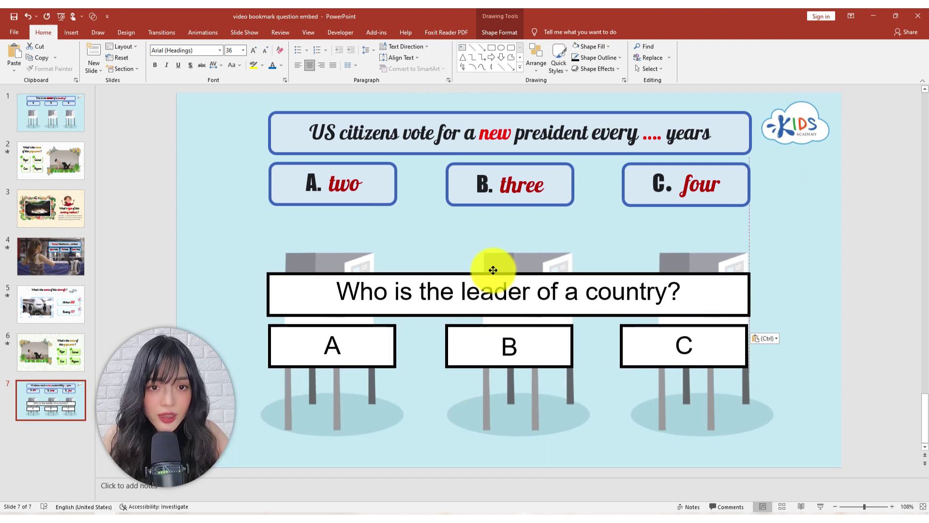
click(537, 68)
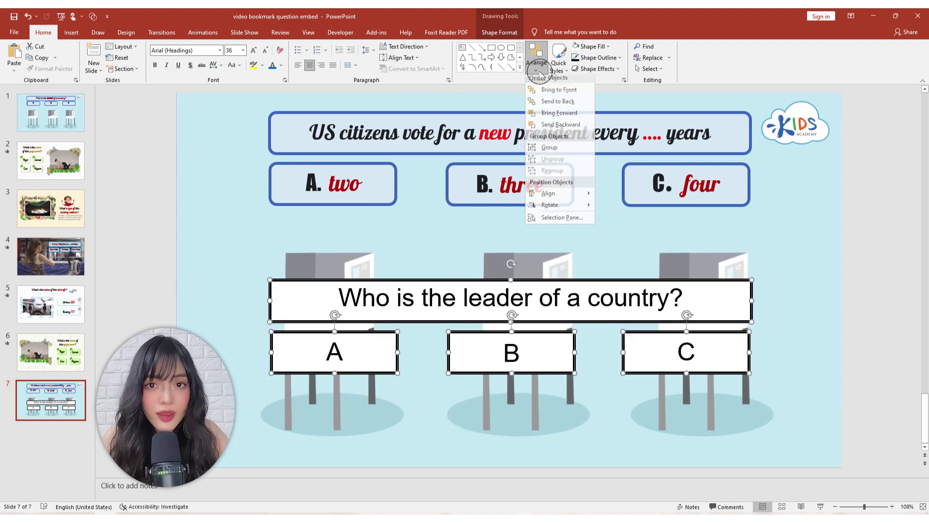
click(546, 223)
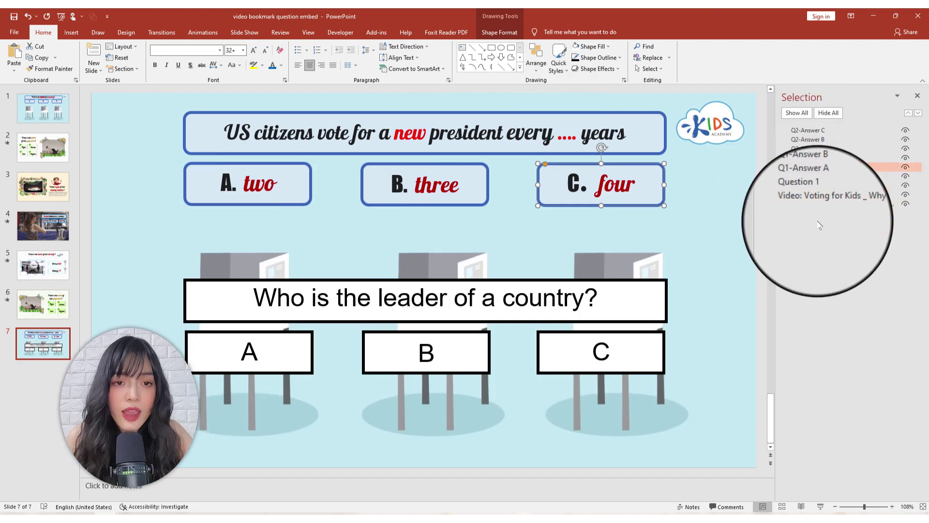
click(813, 205)
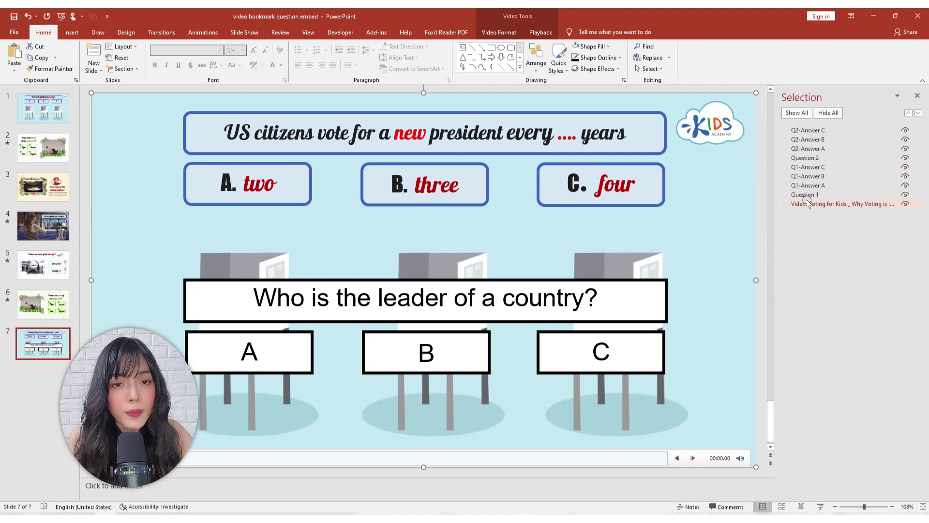
click(808, 130)
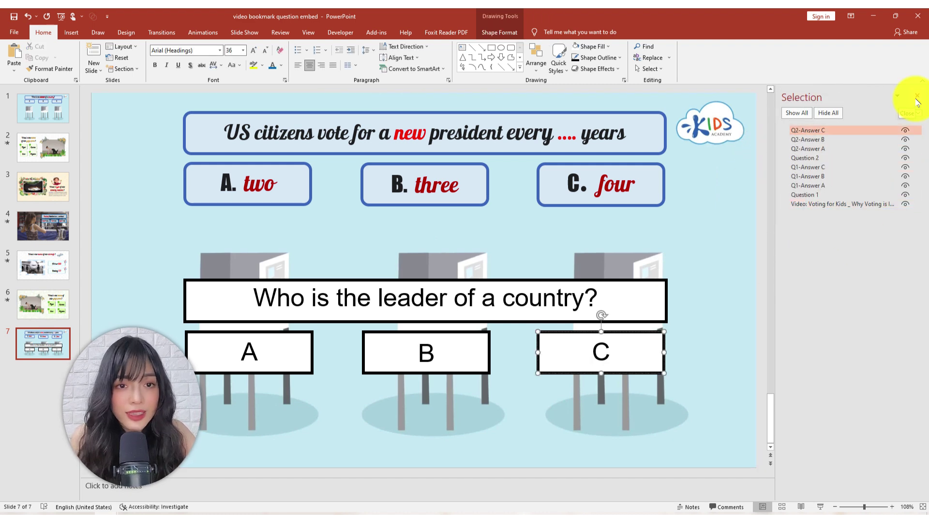
click(916, 96)
click(681, 146)
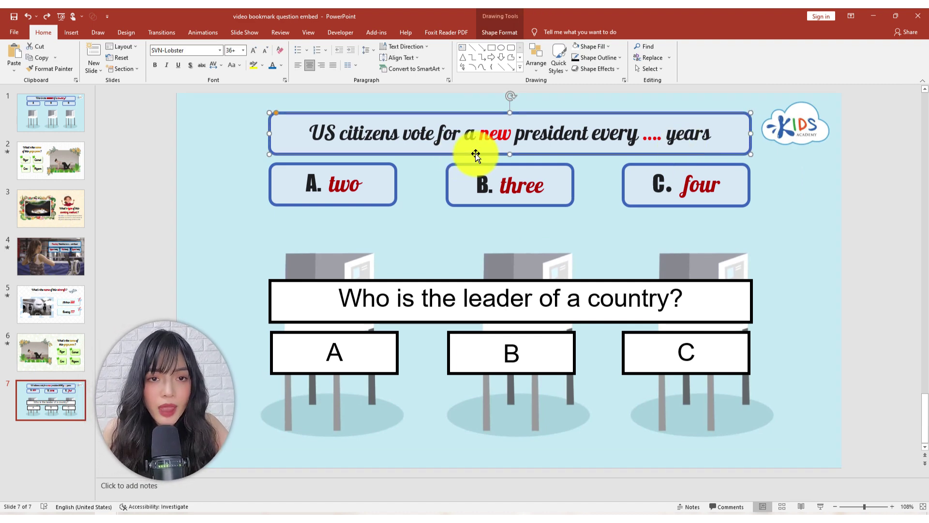
Copy the first question's box formatting onto question 2 and answer boxes A, B, C
key(ctrl+shift+c)
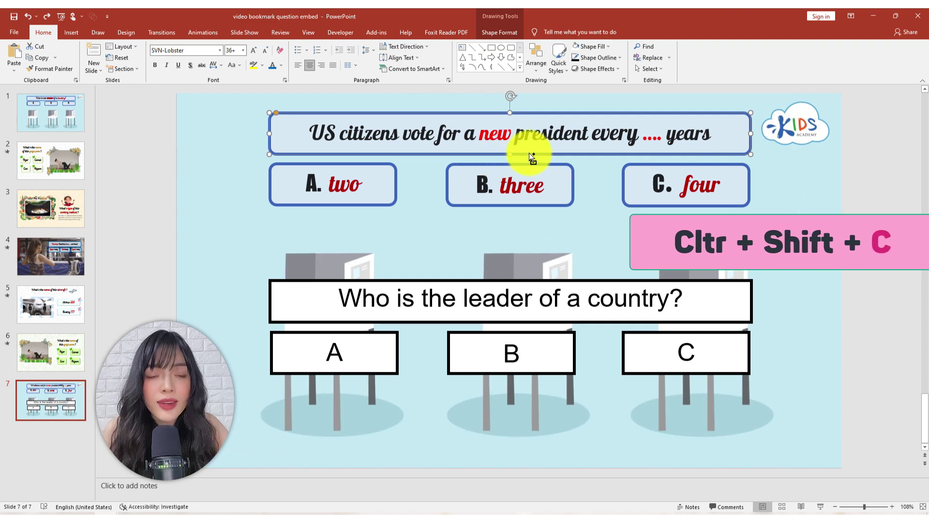
mouse_move(378, 311)
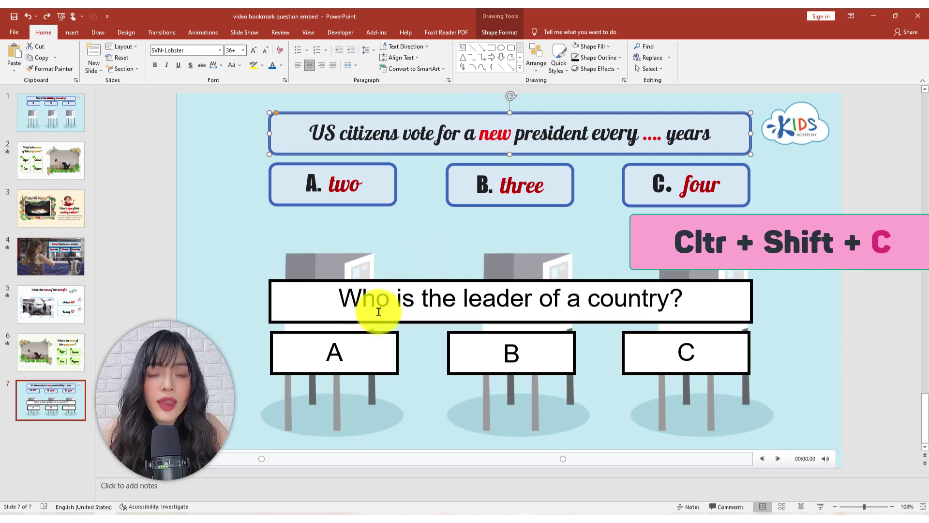
click(347, 317)
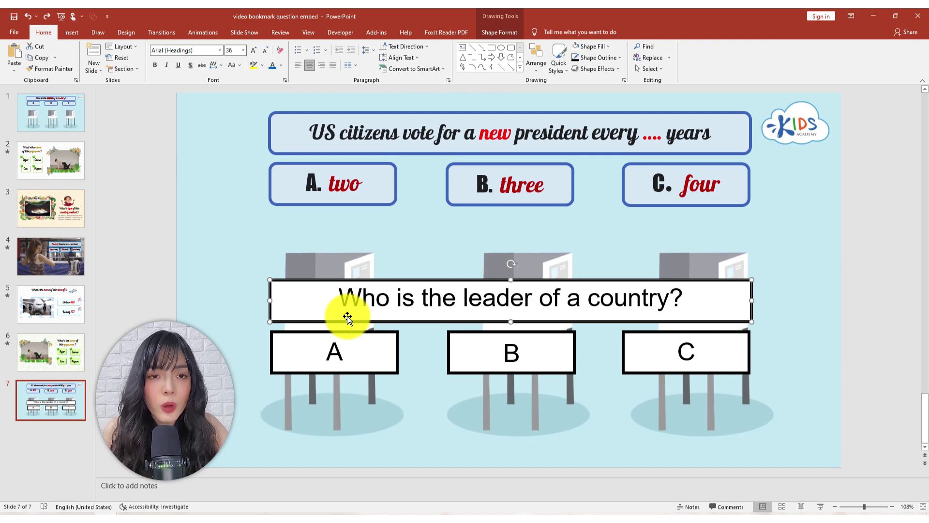
key(ctrl+shift+v)
click(377, 363)
key(ctrl+shift+v)
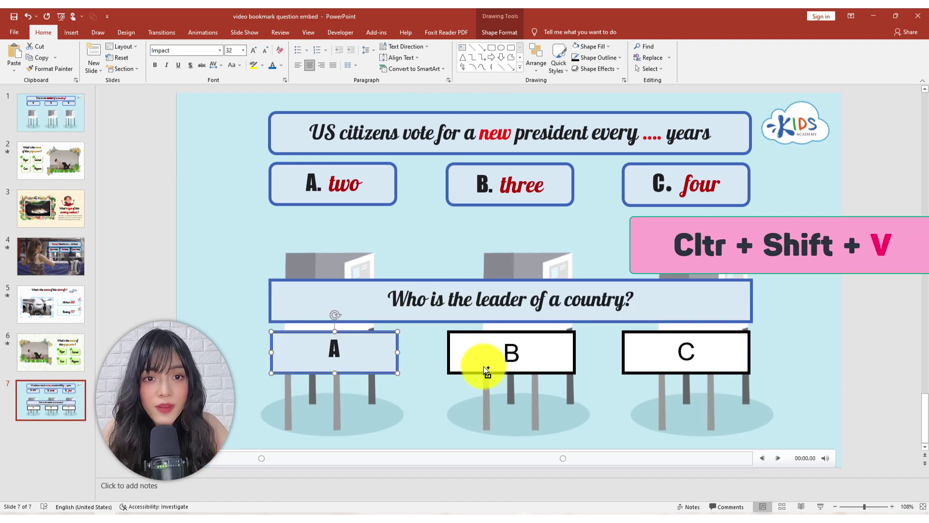
click(534, 368)
key(ctrl+shift+v)
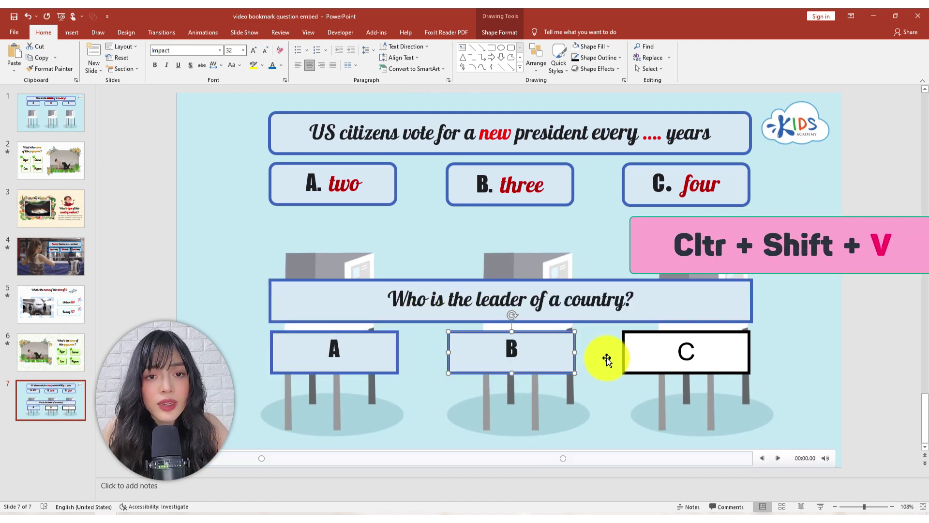
click(651, 370)
key(ctrl+shift+v)
click(459, 316)
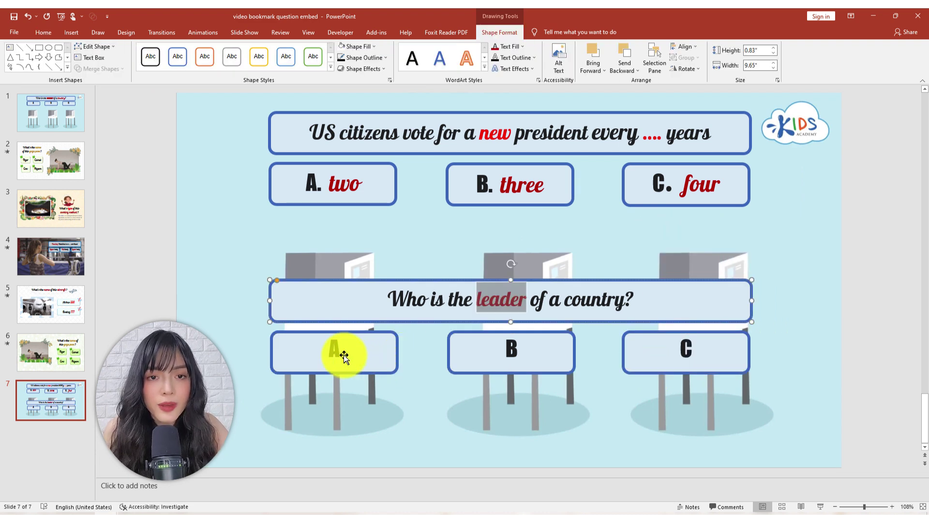
click(203, 32)
click(723, 47)
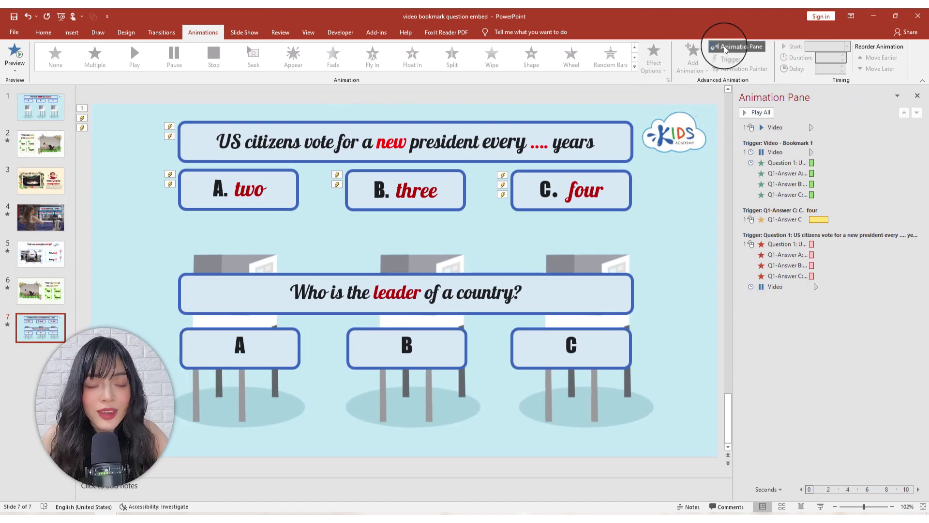
Animation-paint the first question's, answer B's and correct answer C's effects onto question 2's boxes
click(420, 162)
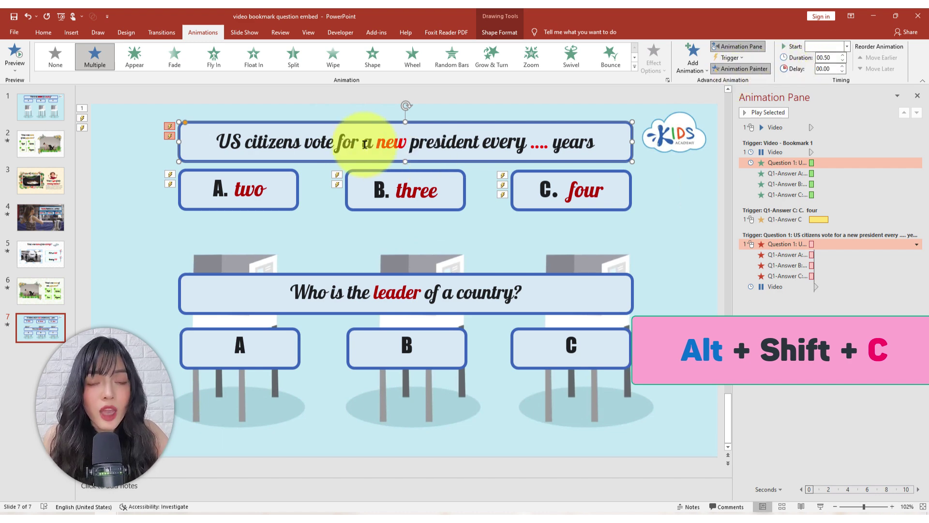
click(382, 292)
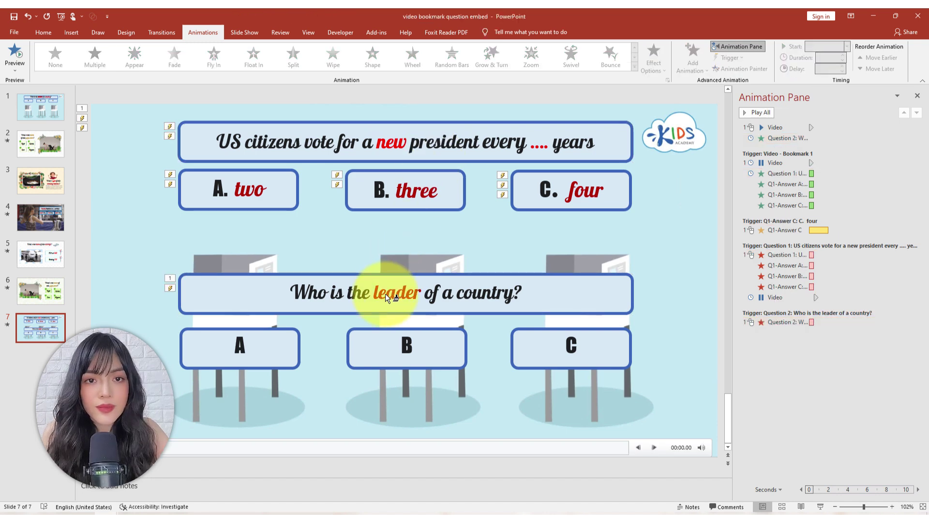
click(423, 206)
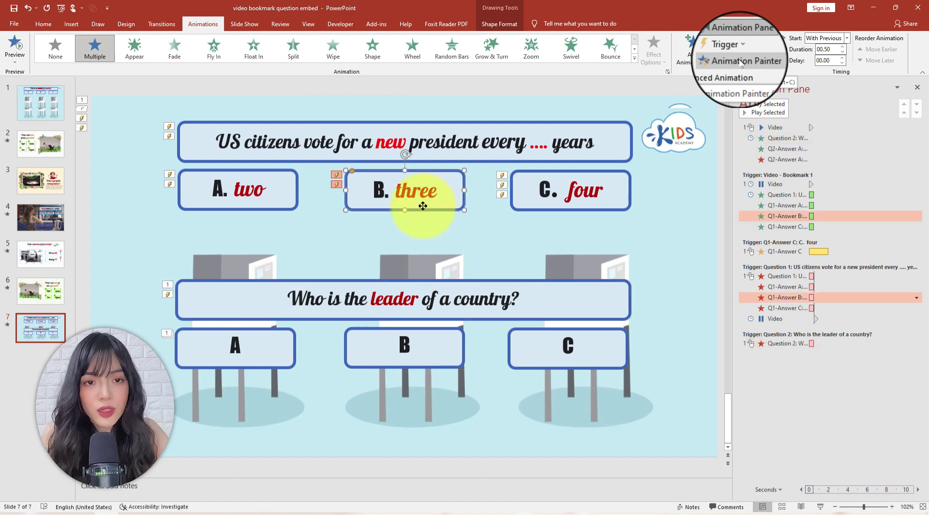
click(424, 345)
click(578, 208)
key(alt+shift+c)
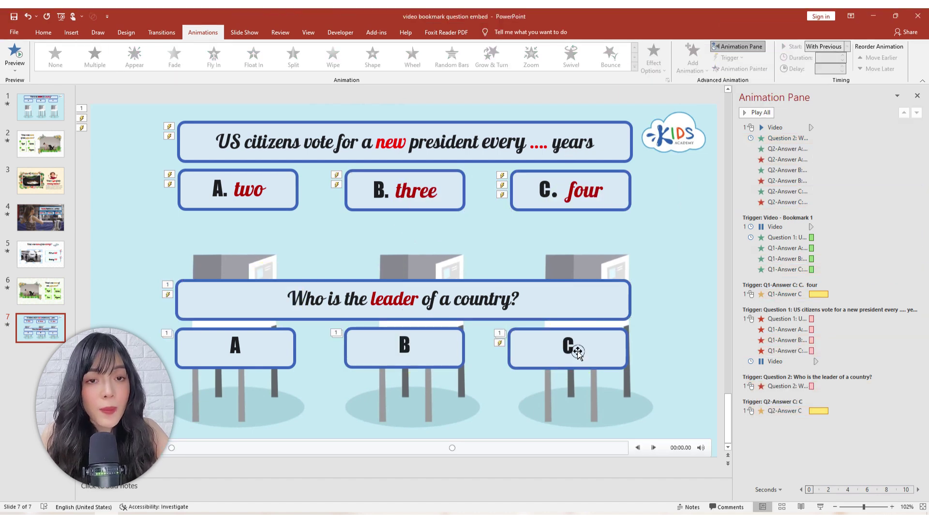
click(577, 348)
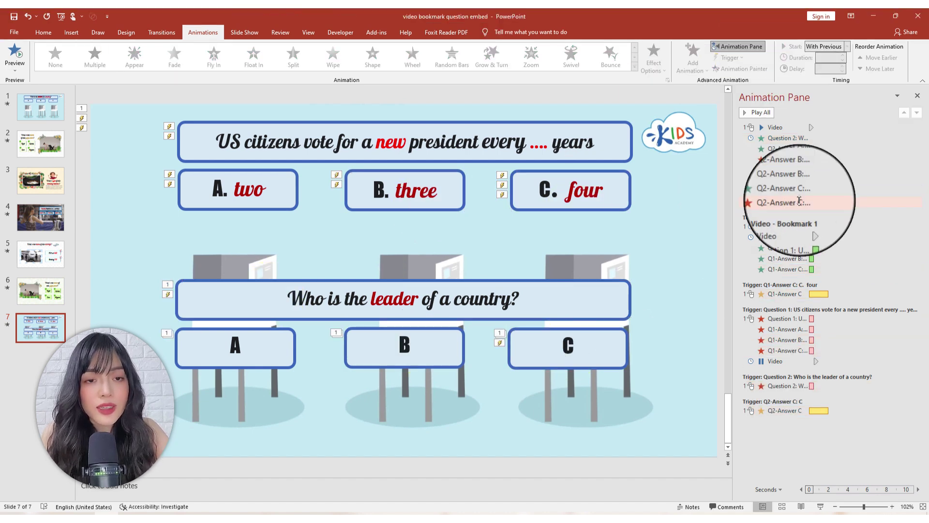
Select the Question 2 and Q2-Answer A, B, C entrance effects in the Animation Pane
shift+click(783, 149)
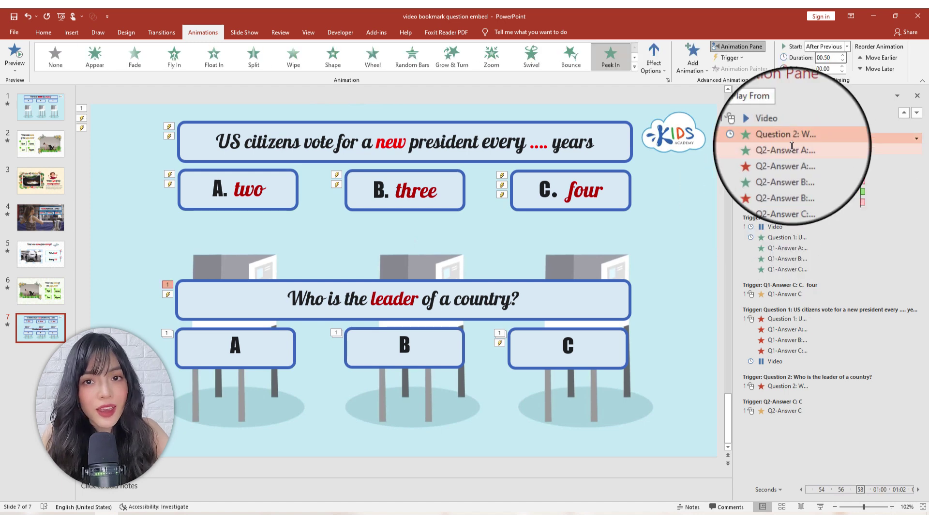
ctrl+click(782, 170)
ctrl+click(784, 191)
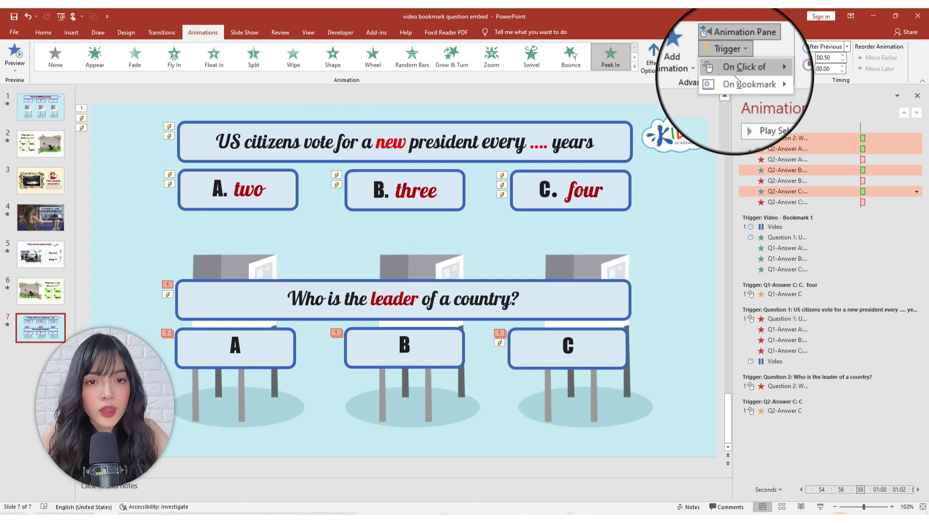
mouse_move(734, 70)
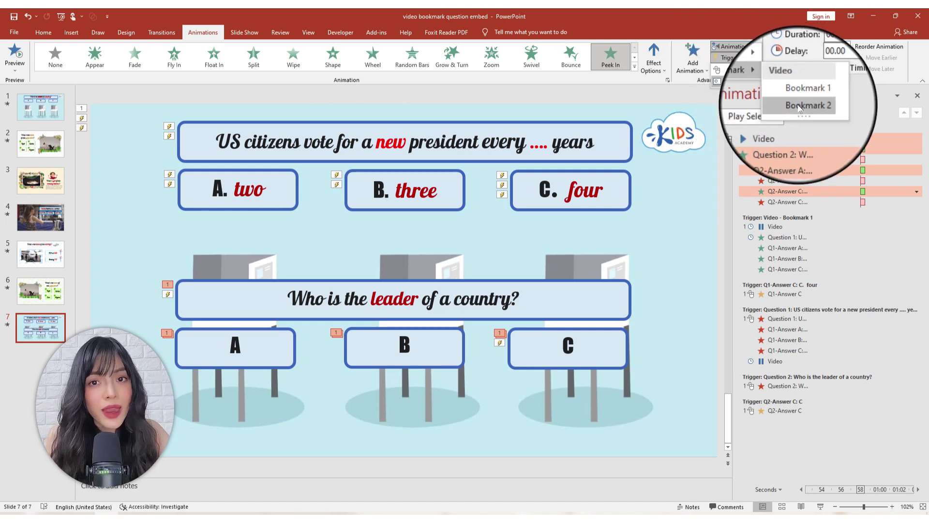
Start the question 2 entrances at Bookmark 2 and add a video pause to that group
click(799, 107)
click(692, 58)
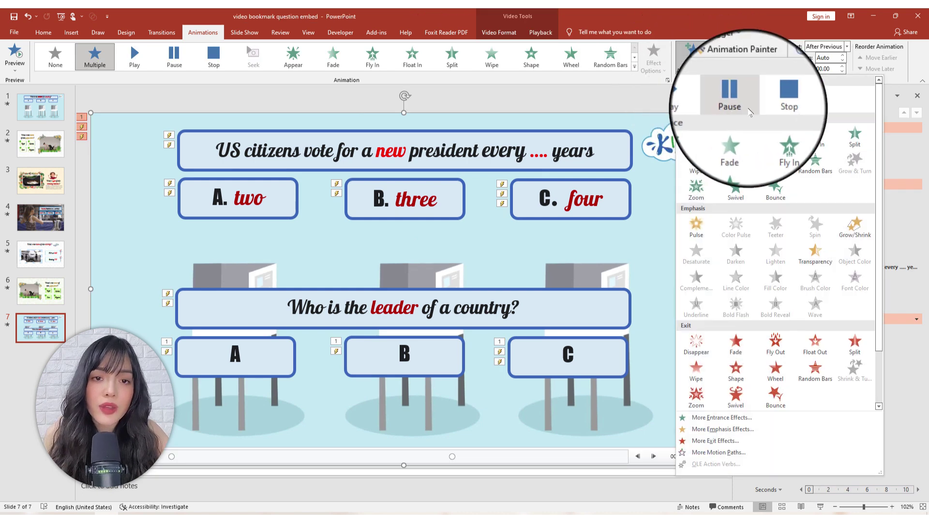
click(740, 92)
drag(775, 171, 776, 398)
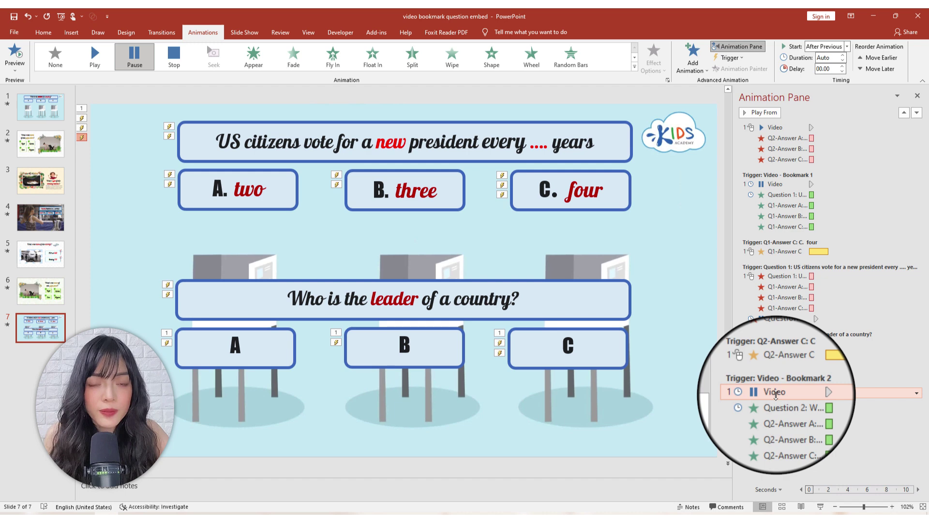
Make the Q2-Answer C highlight play when answer C is clicked
click(782, 170)
click(728, 58)
mouse_move(748, 74)
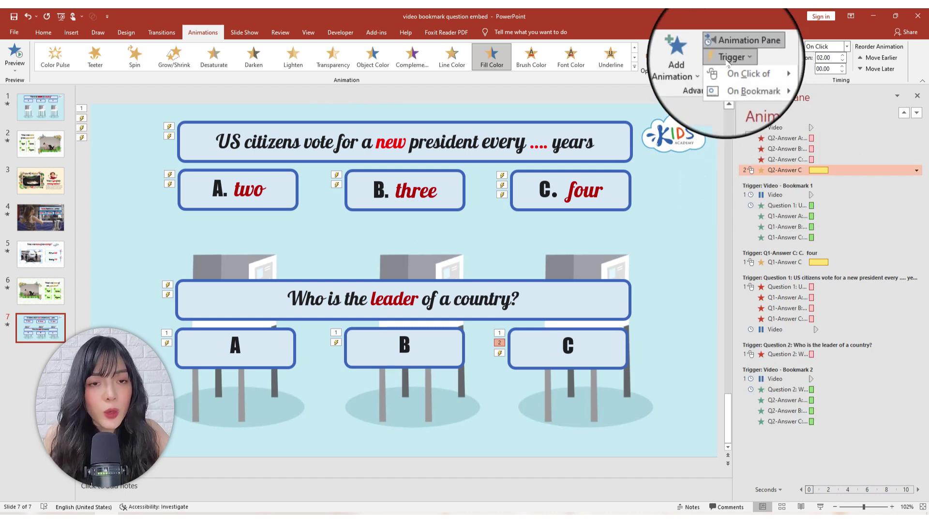
click(807, 168)
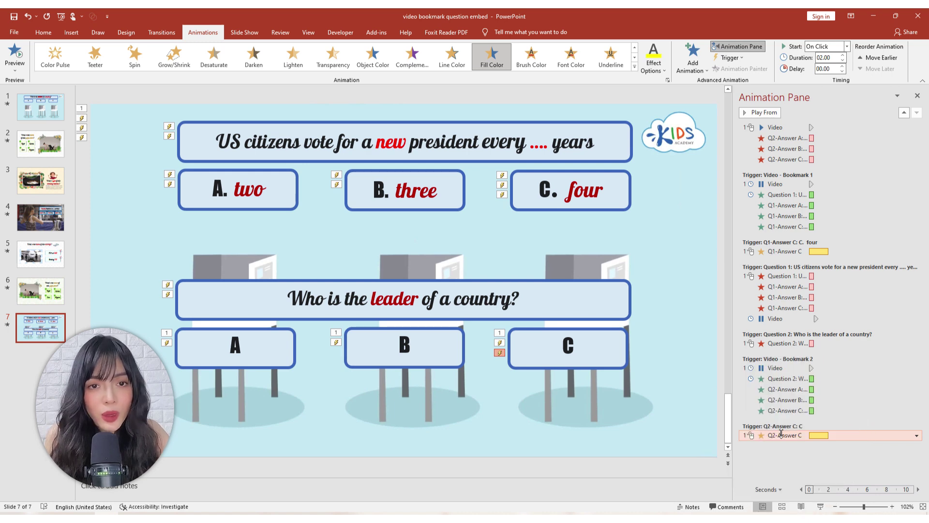
mouse_move(250, 341)
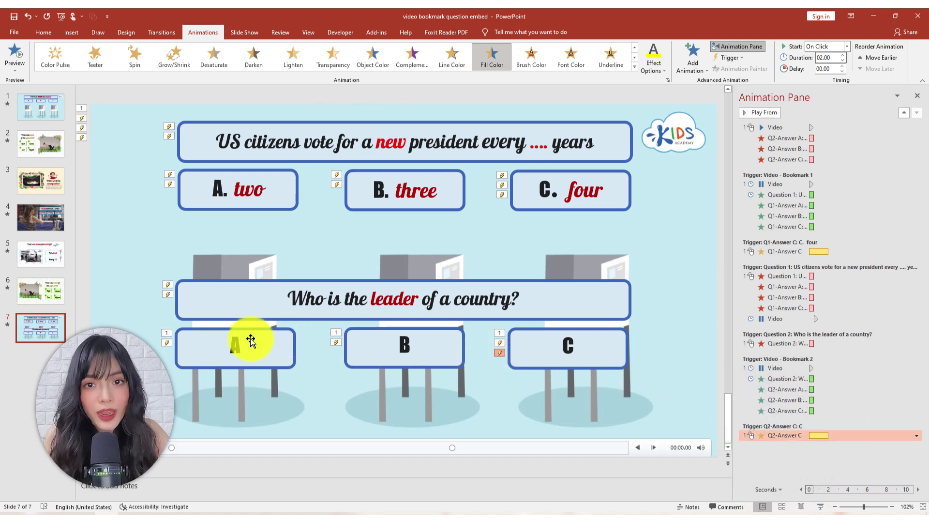
Trigger the question 2 and answer exit effects by clicking Question 2
click(783, 137)
shift+click(784, 148)
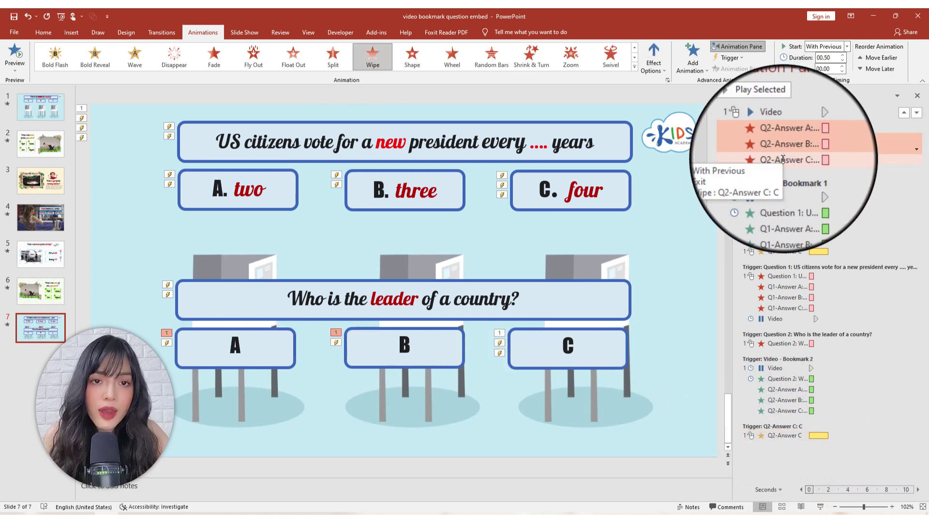
click(728, 57)
mouse_move(745, 71)
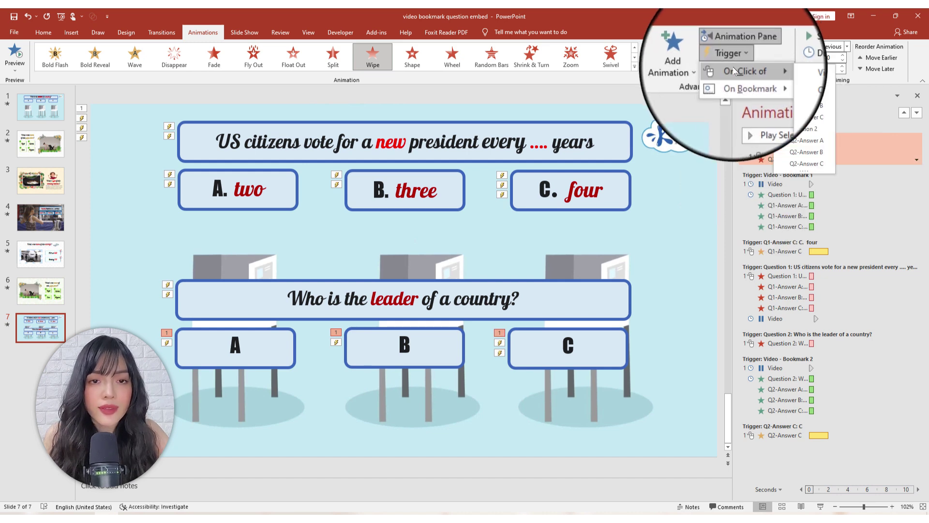
click(803, 128)
Move the extra video effect into the Question 2 group, starting After Previous
click(772, 138)
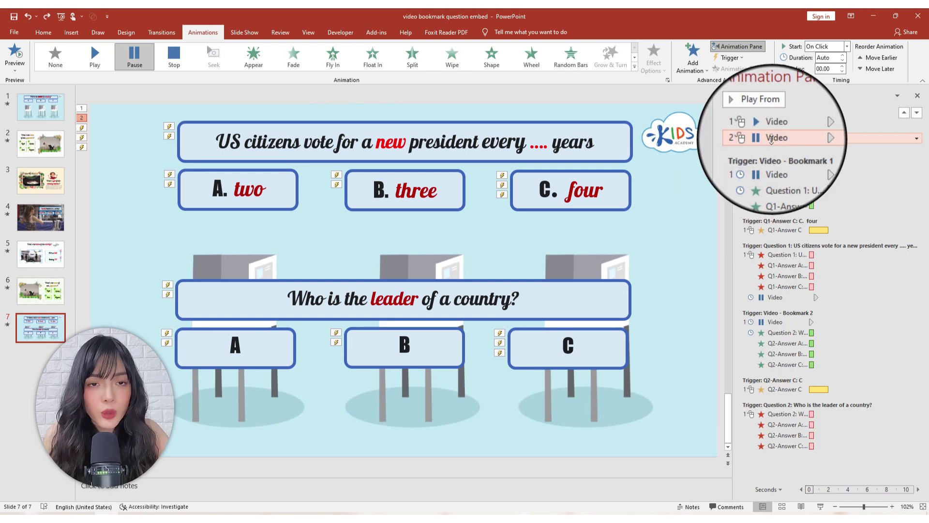
drag(771, 138, 777, 446)
right_click(776, 445)
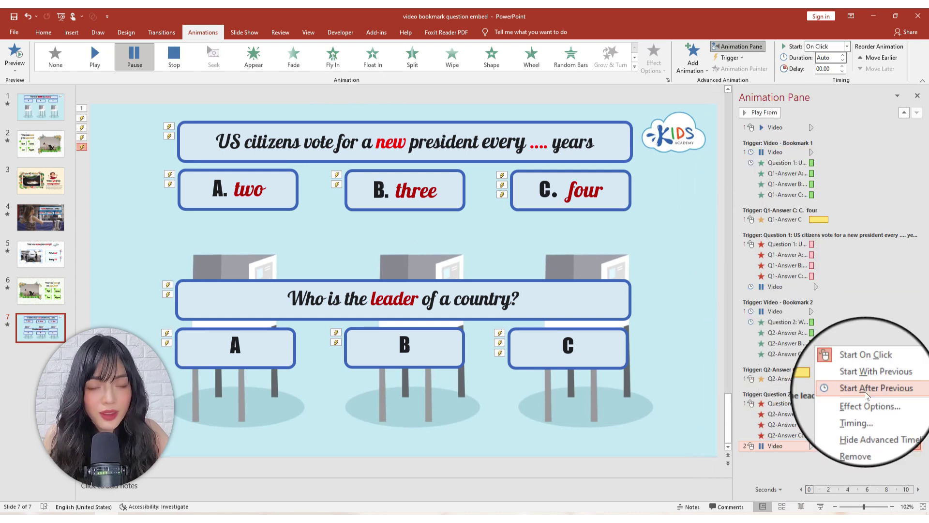
click(867, 396)
click(439, 303)
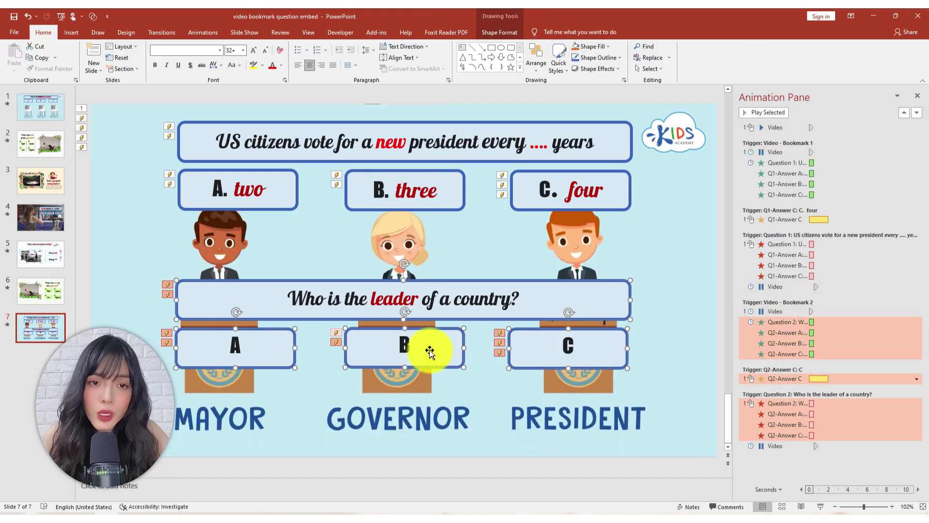
Move question 2 and its answers to the slide top, then test both questions in the slide show
drag(430, 351, 427, 192)
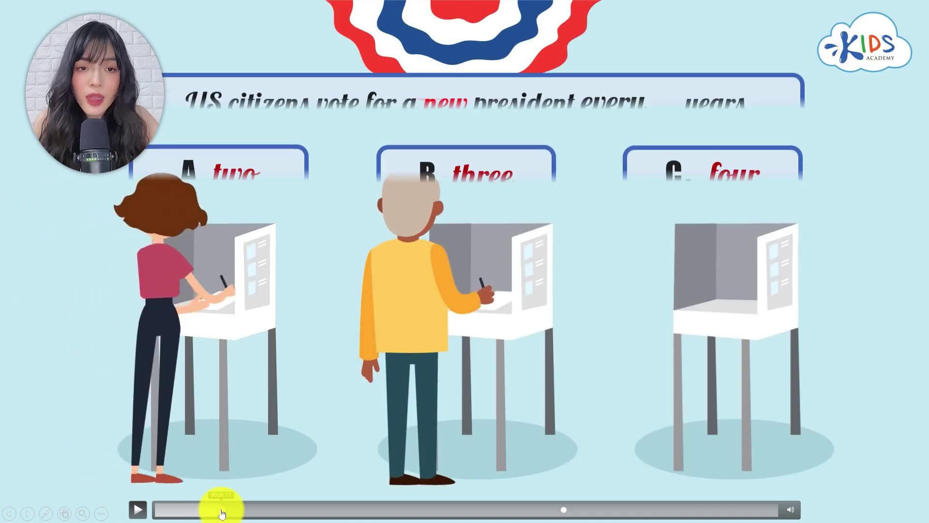
click(715, 141)
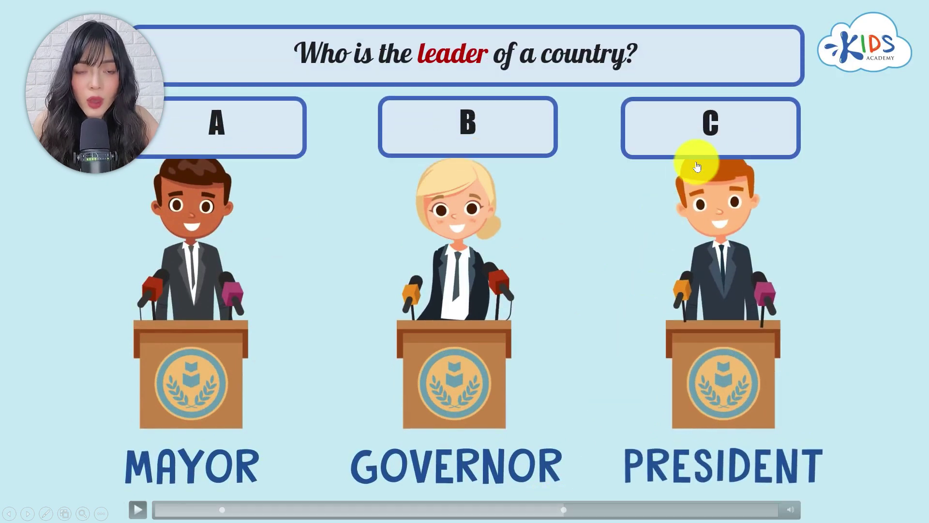
click(734, 139)
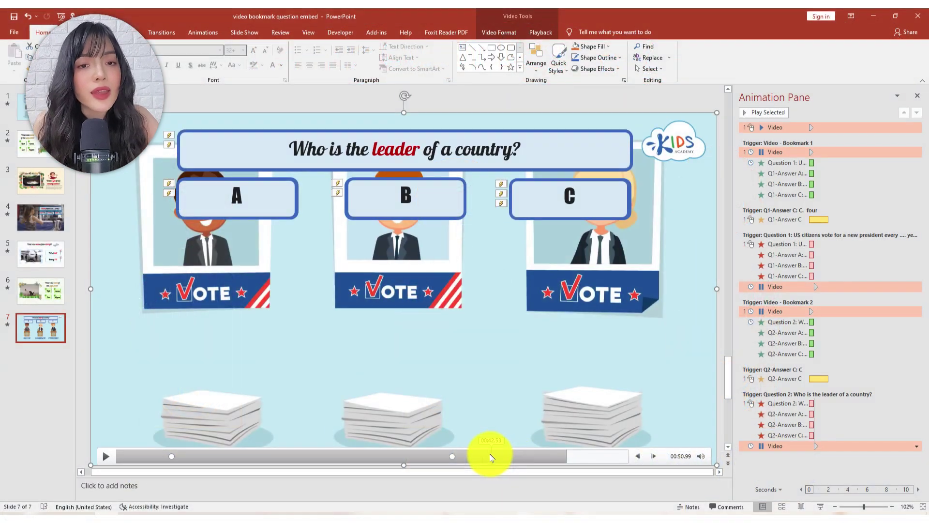
click(572, 460)
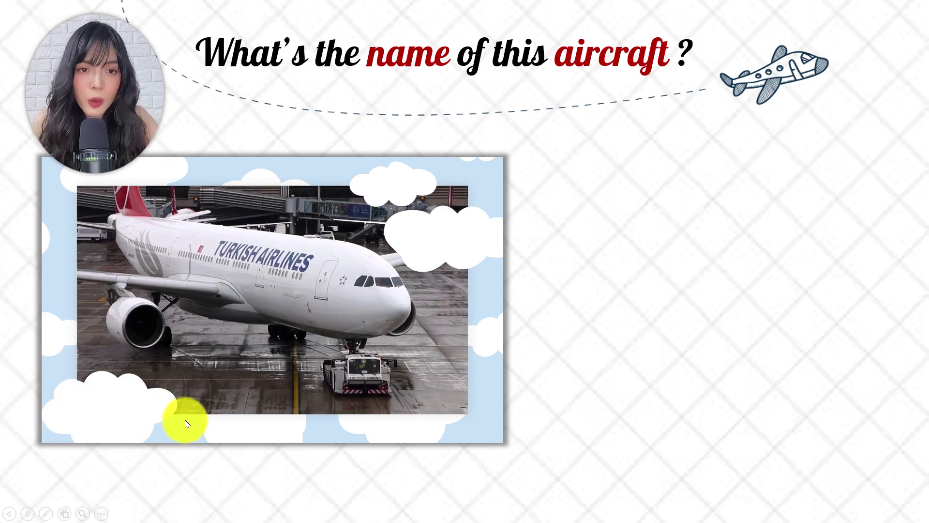
Answer the aircraft question with Airbus 330, then advance to the cooking slide's wok video
click(685, 232)
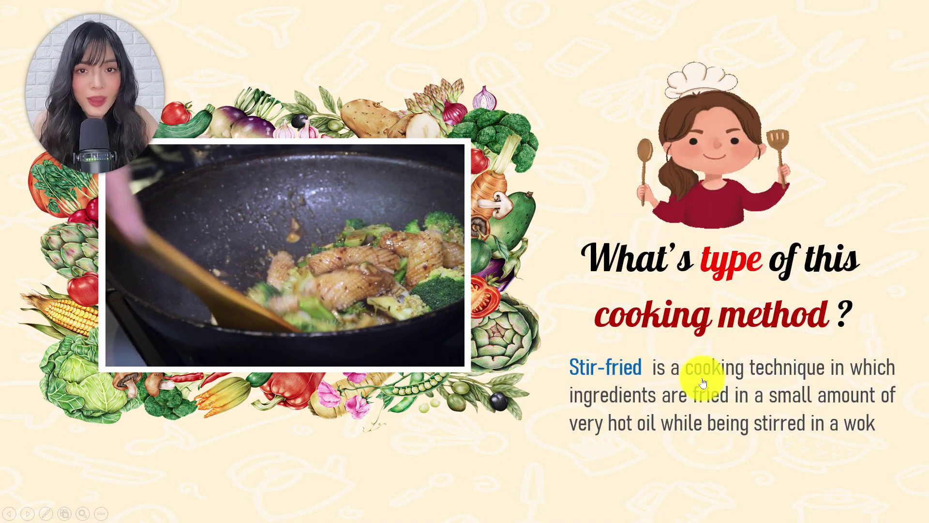
click(695, 396)
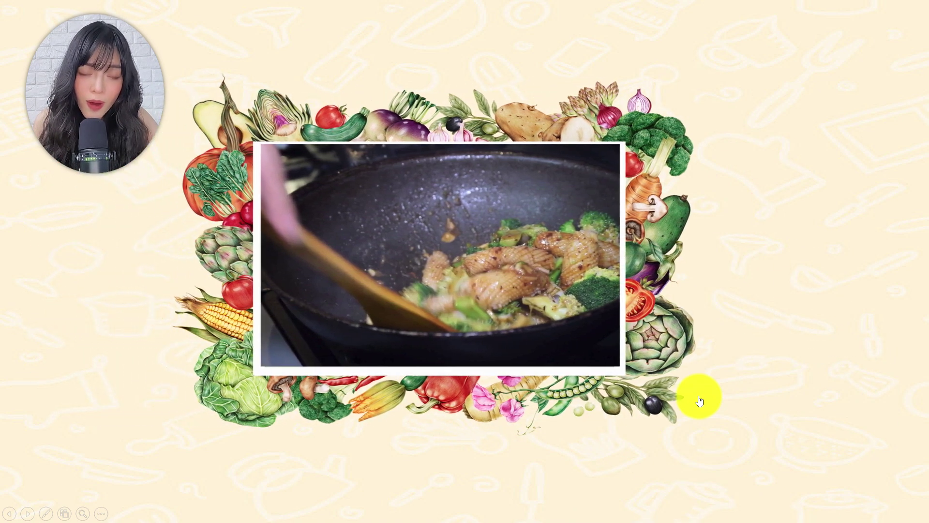